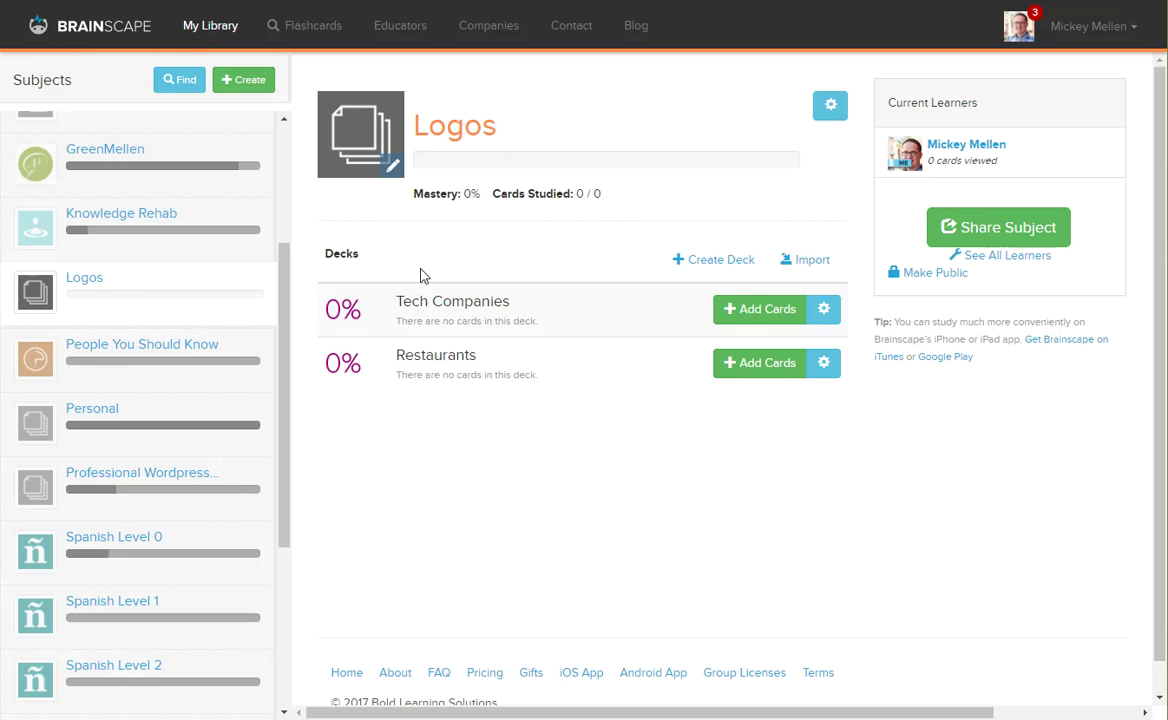
- Start adding cards to the Tech Companies deck and switch to the advanced card editor
left_click(768, 312)
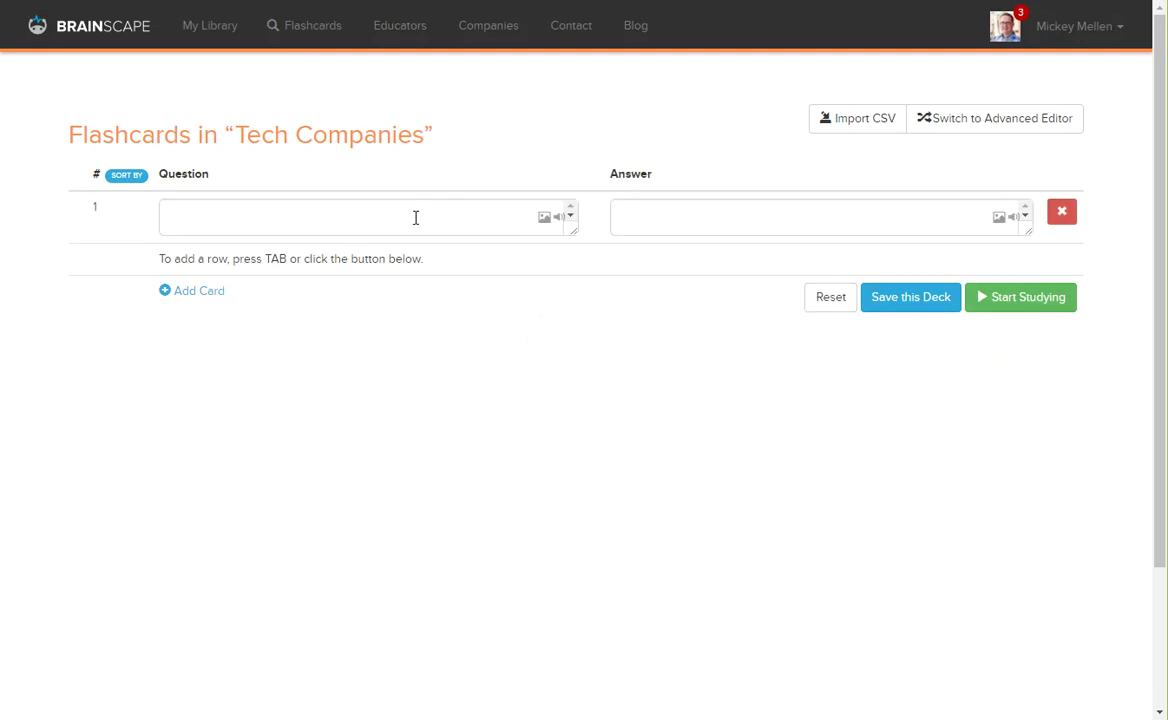
left_click(416, 217)
left_click(732, 214)
left_click(381, 224)
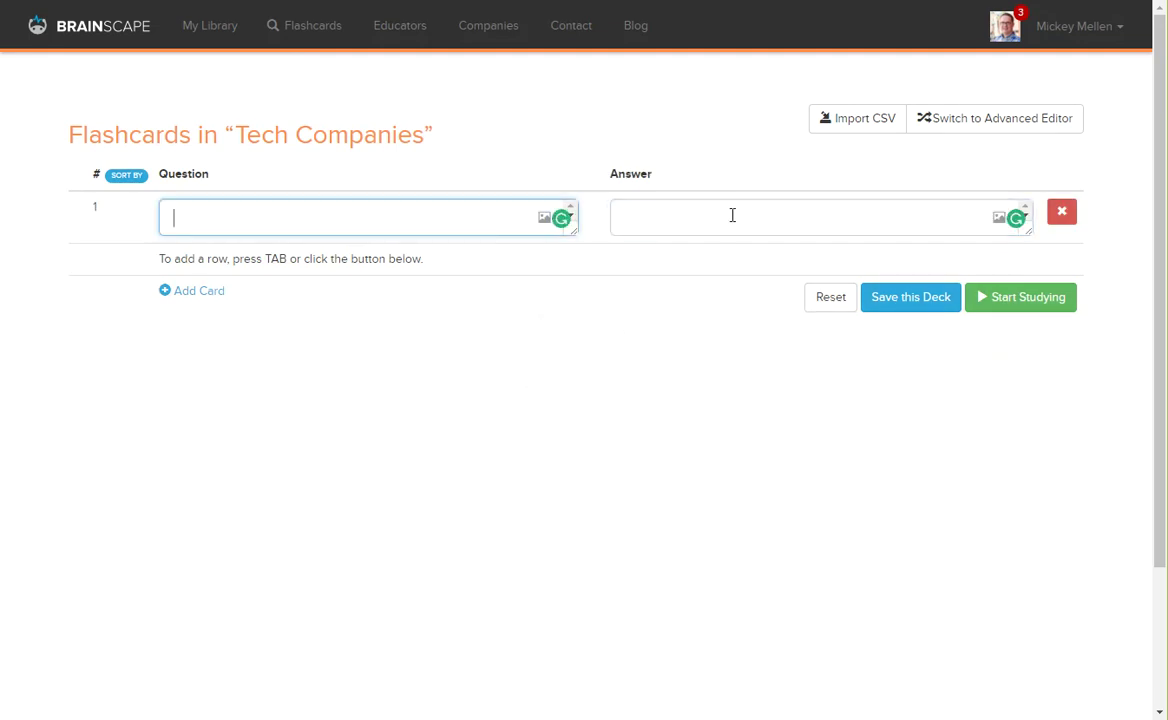
left_click(732, 214)
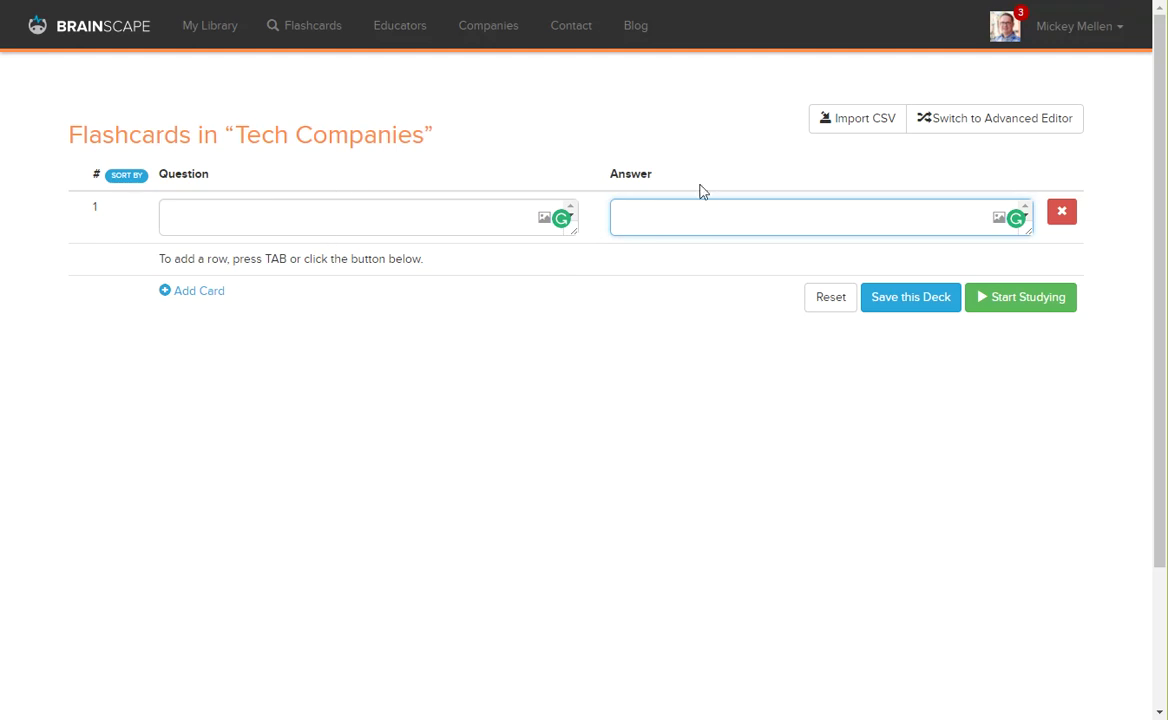
left_click(1012, 120)
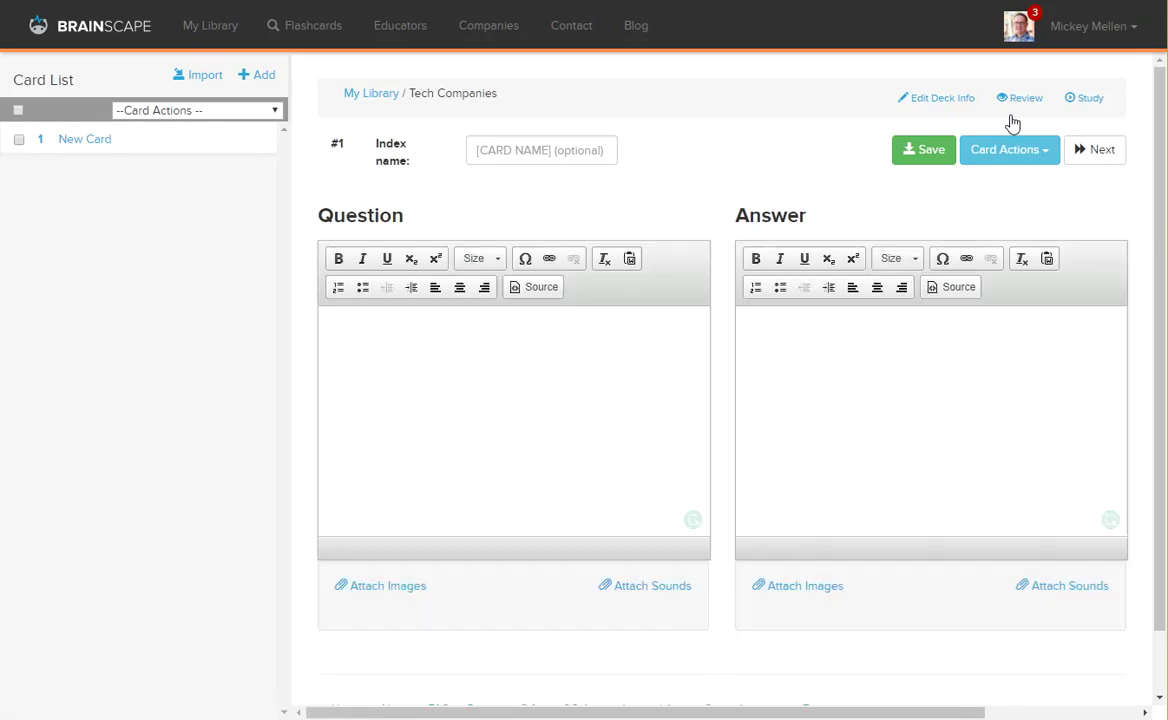
- Attach the image applelogo.jpg to the question side of the first card
left_click(388, 586)
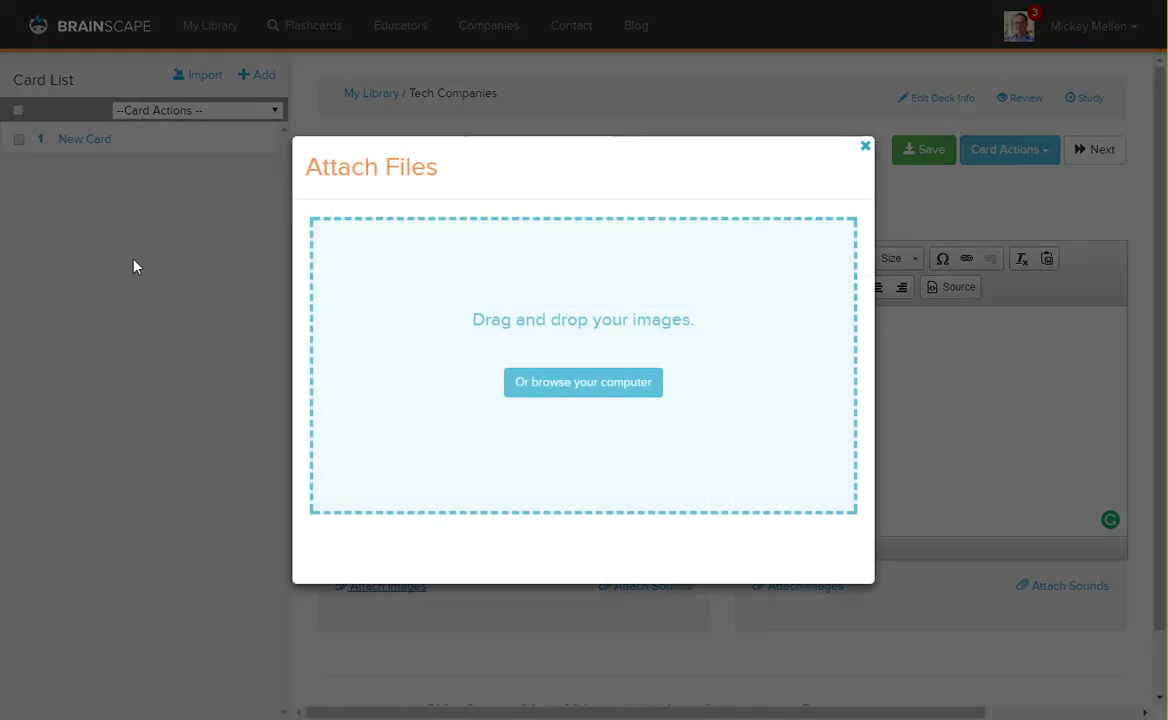
left_click_drag(245, 293, 588, 319)
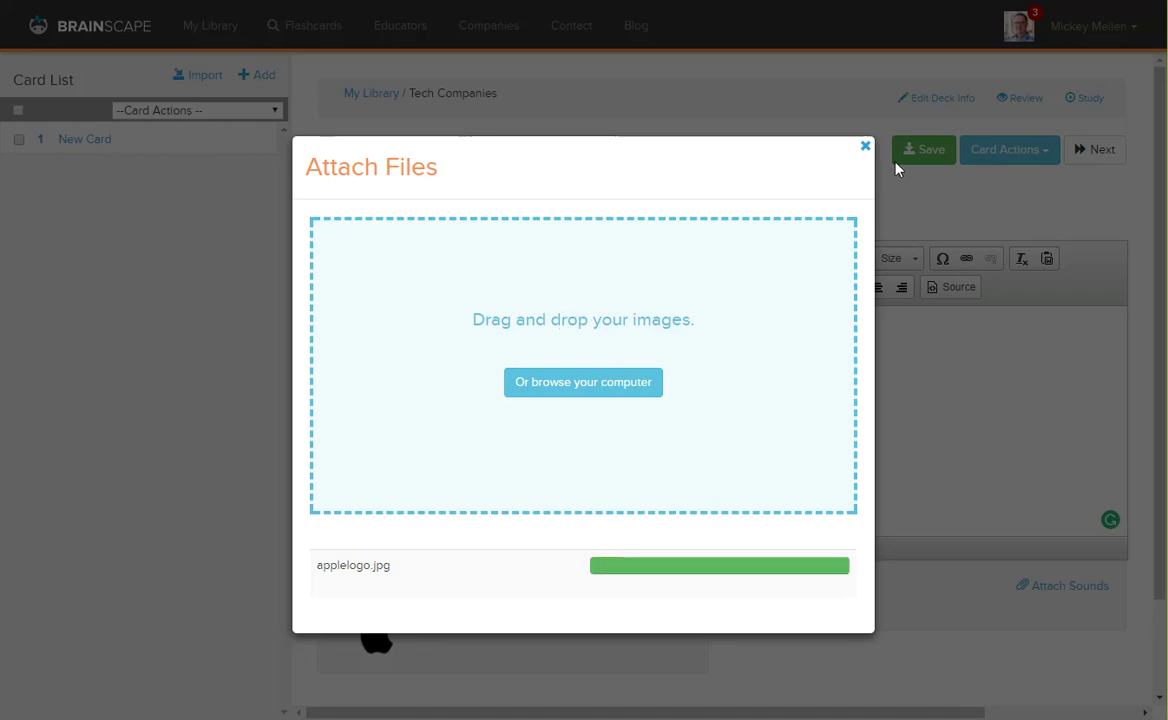
left_click(866, 147)
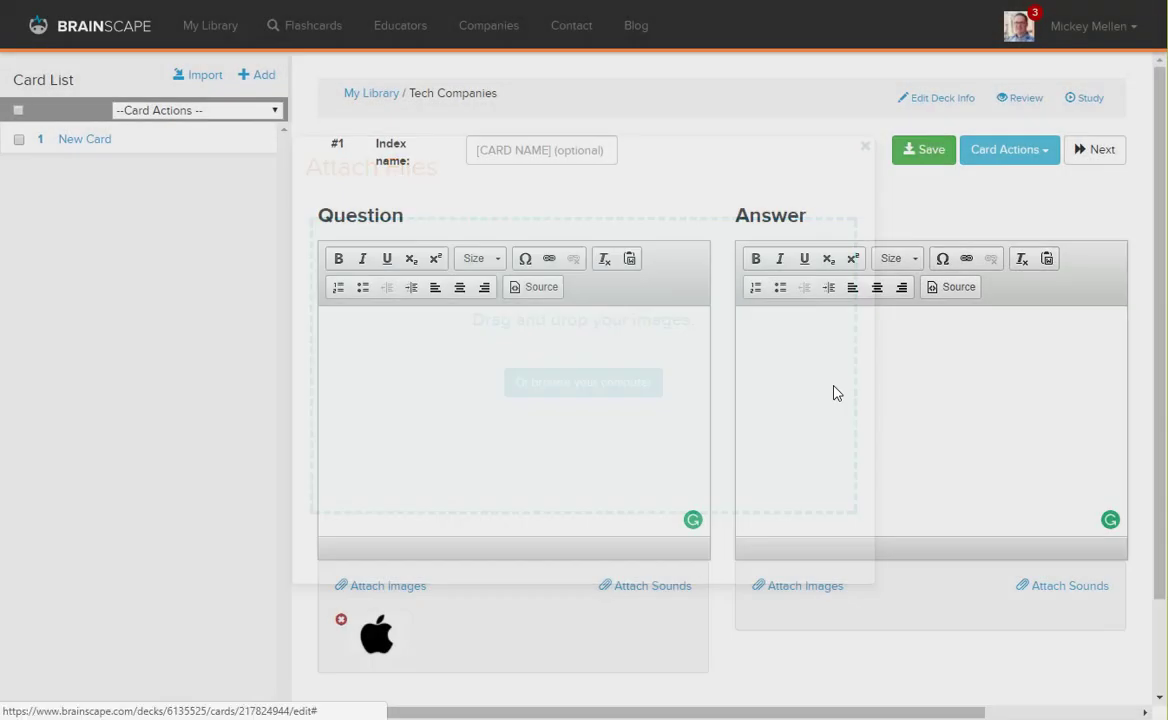
- Enter "Apple" as both the answer and the index name of the first card
type("pple")
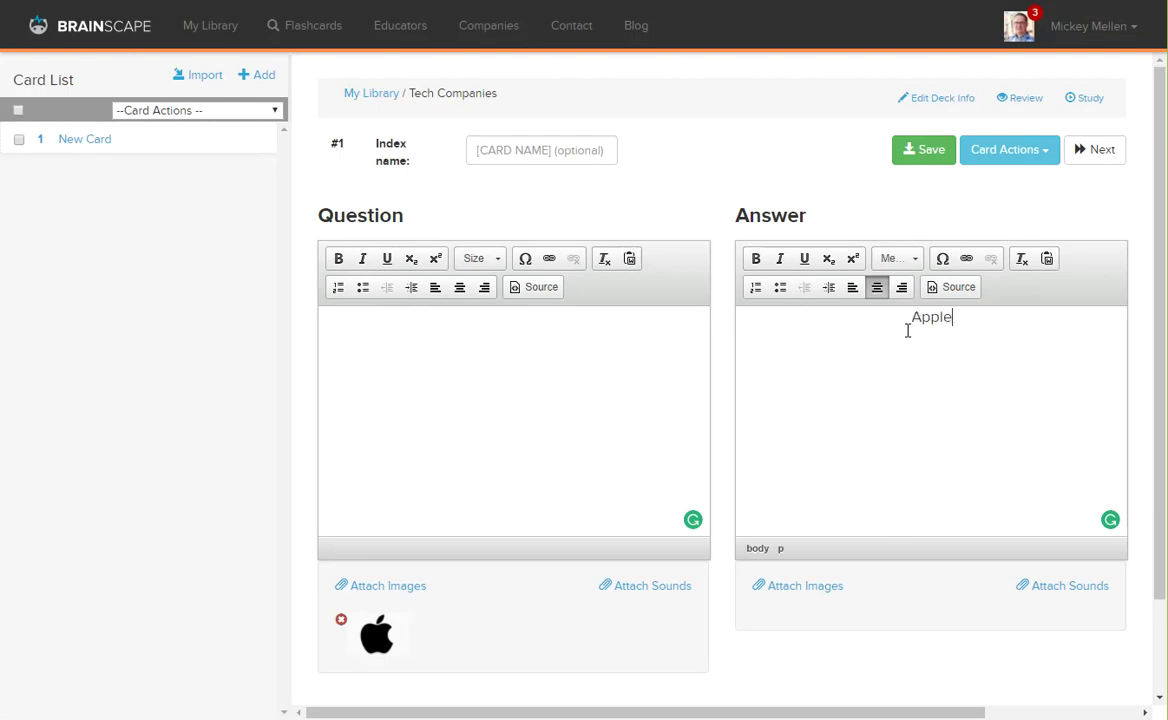
left_click(531, 150)
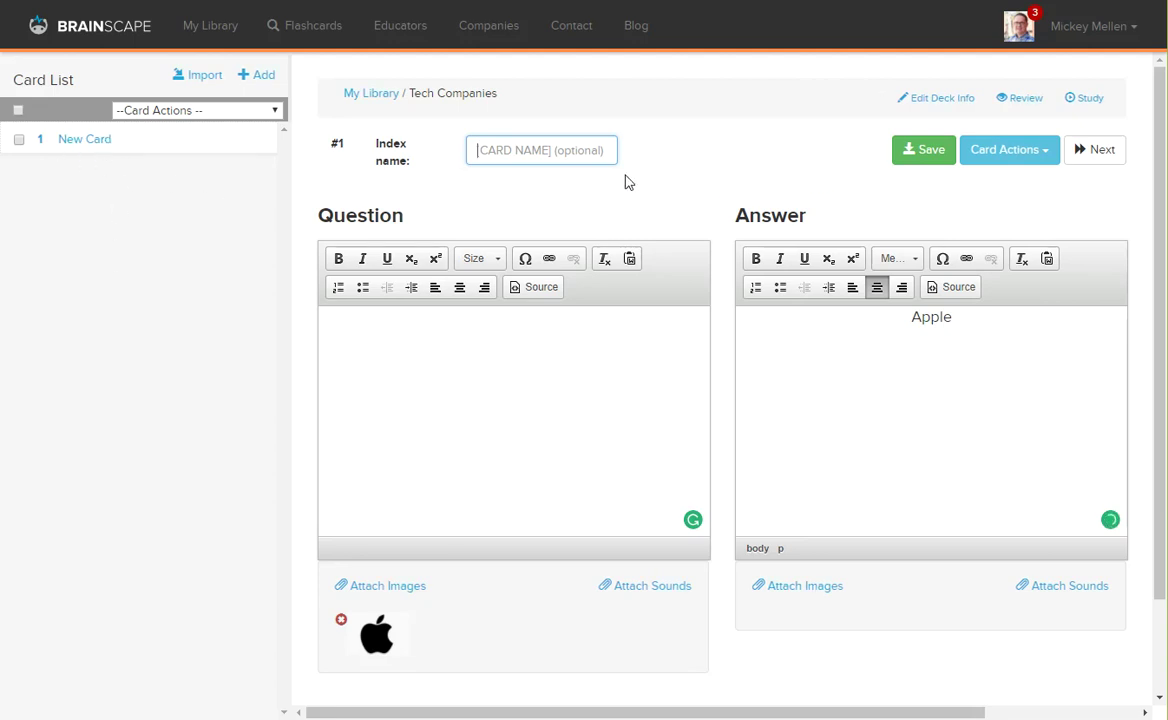
type("Apple")
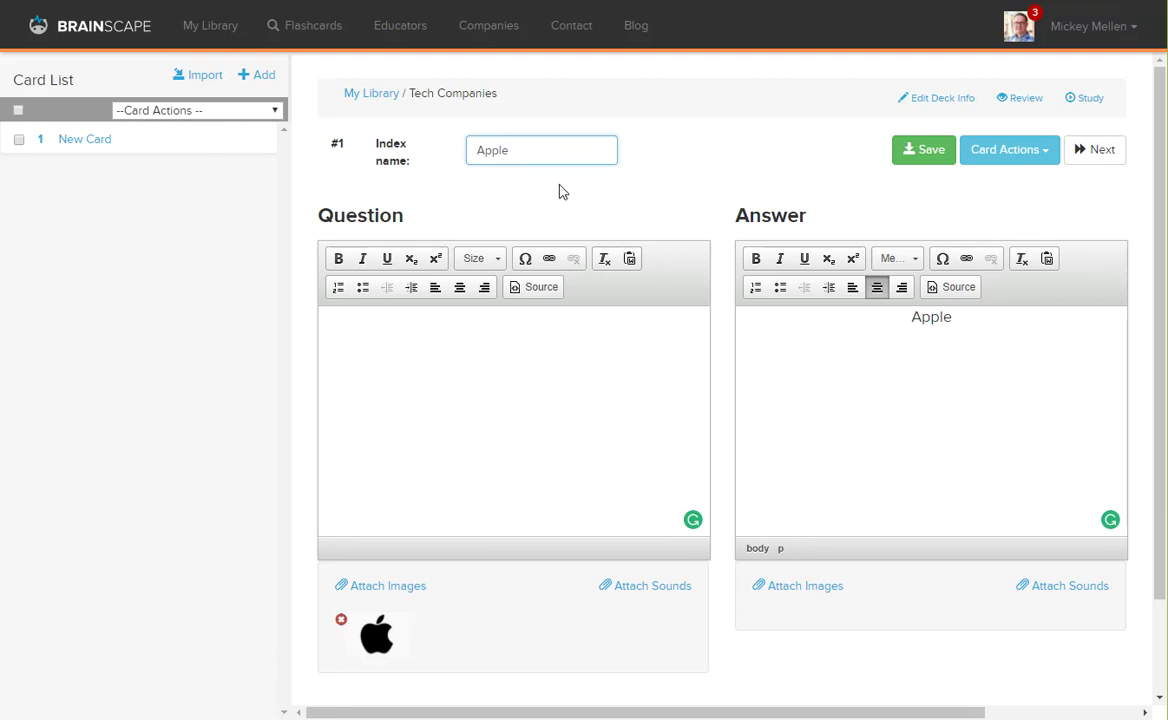
left_click(1040, 150)
left_click(712, 172)
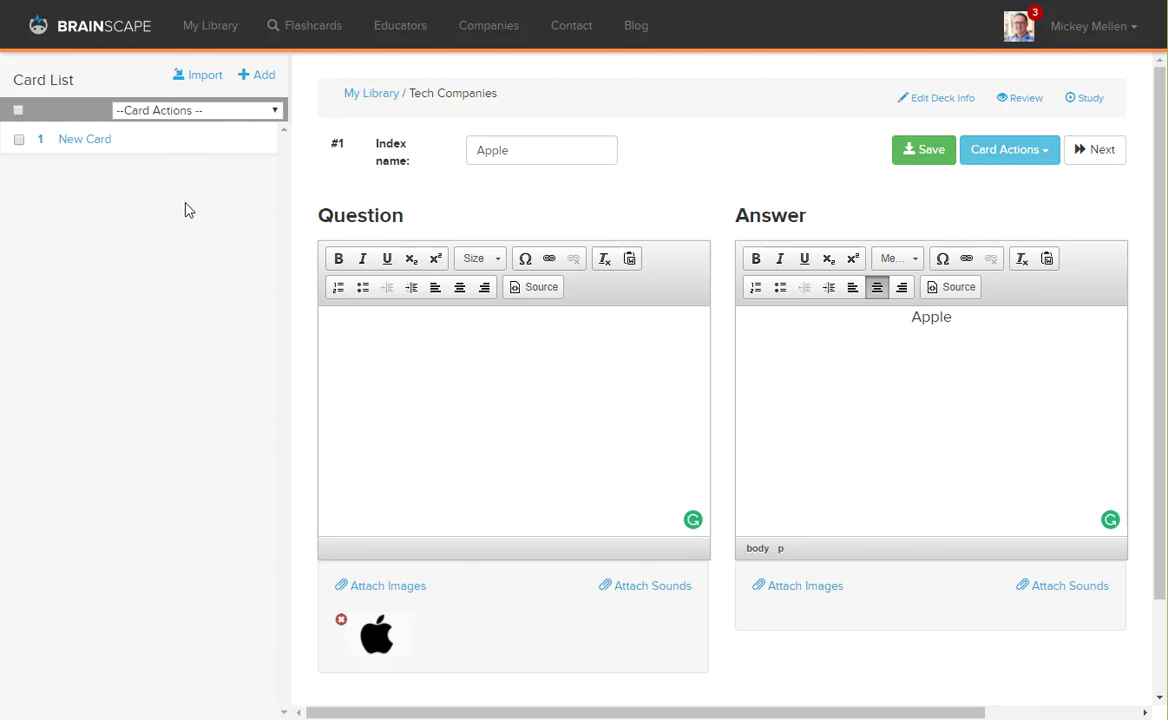
- Move on to a second card and attach google-logo-1200x630.jpg to its question side
left_click(1101, 148)
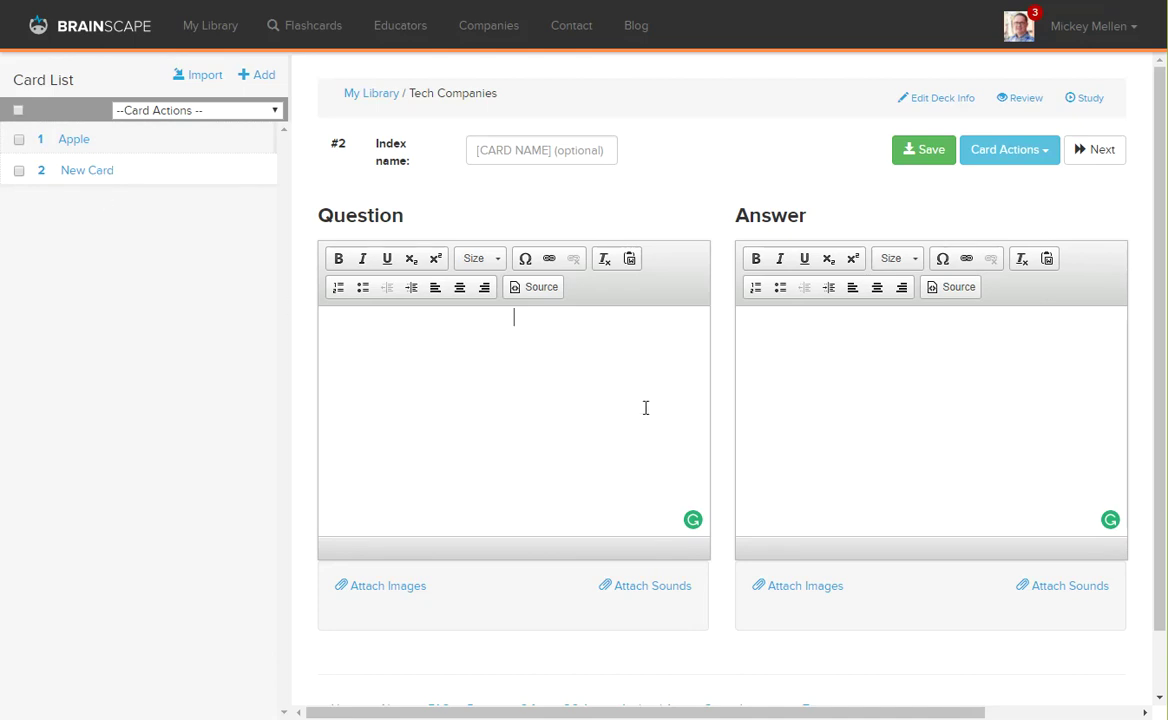
left_click(389, 586)
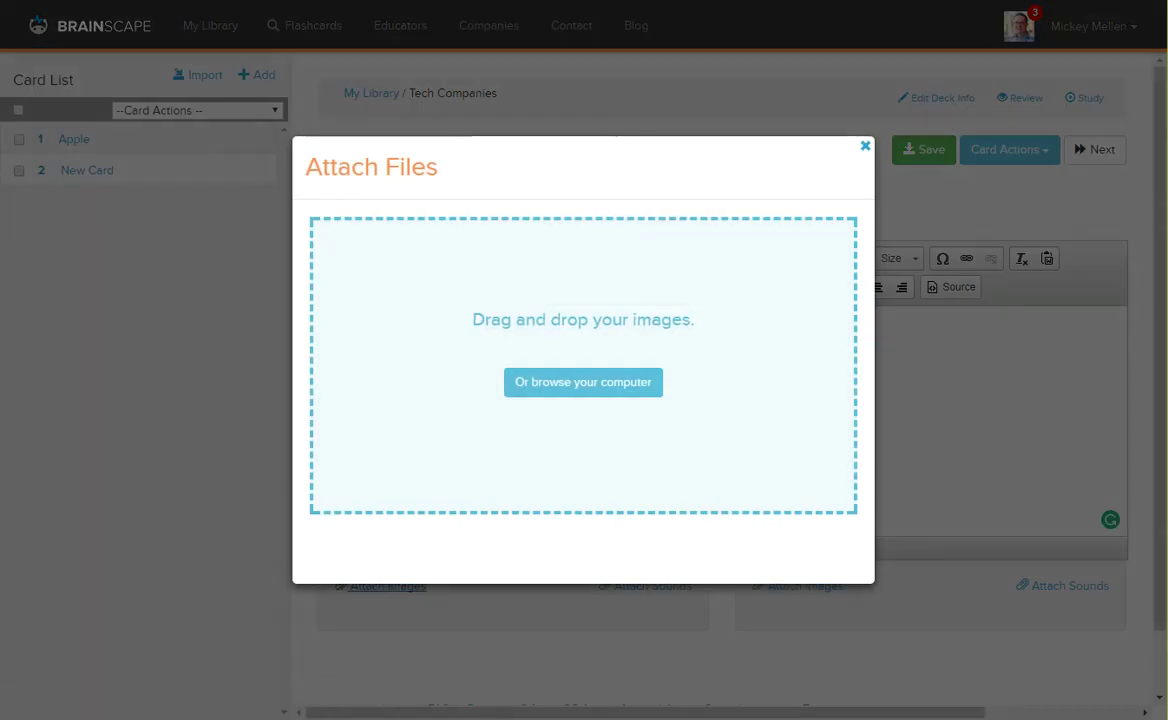
left_click_drag(5, 318, 586, 322)
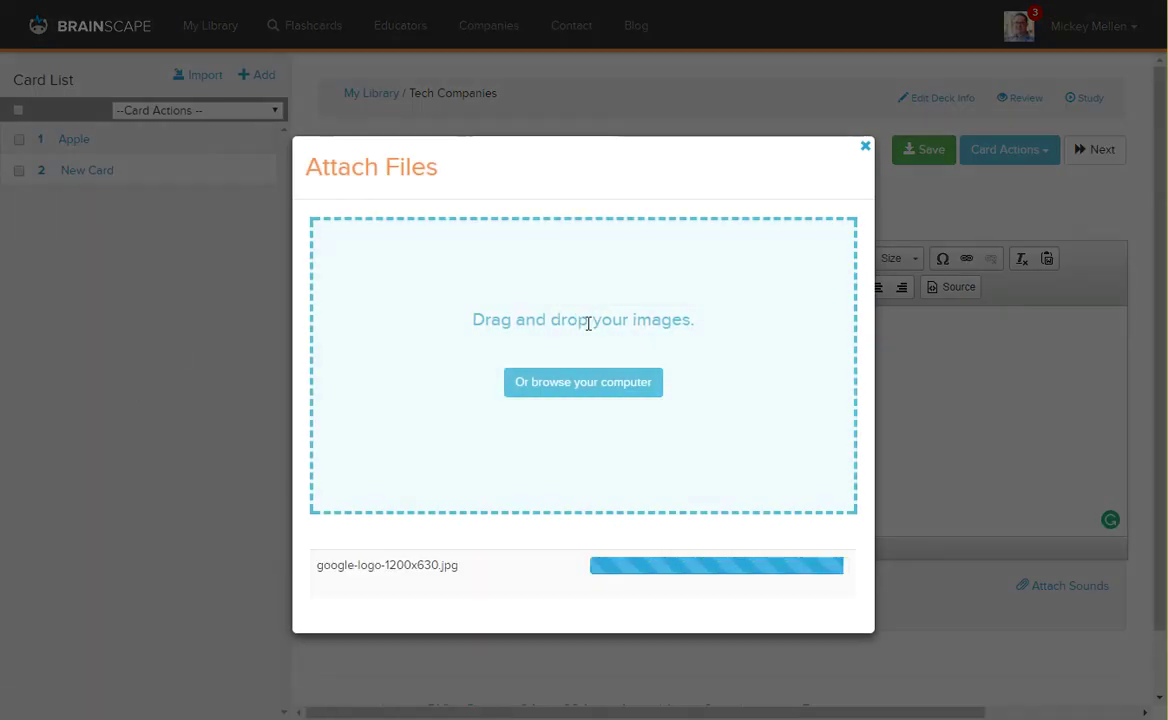
left_click(864, 148)
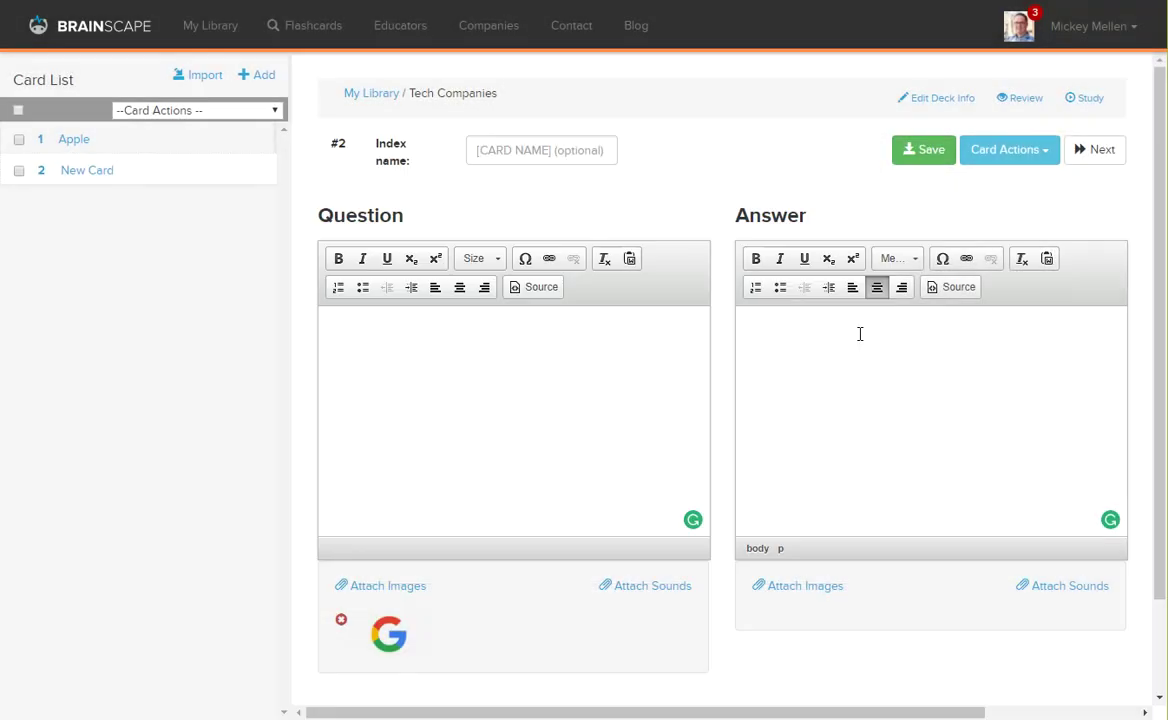
- Enter "Google" as the second card's answer and index name, and save the card
type("Google")
left_click(569, 149)
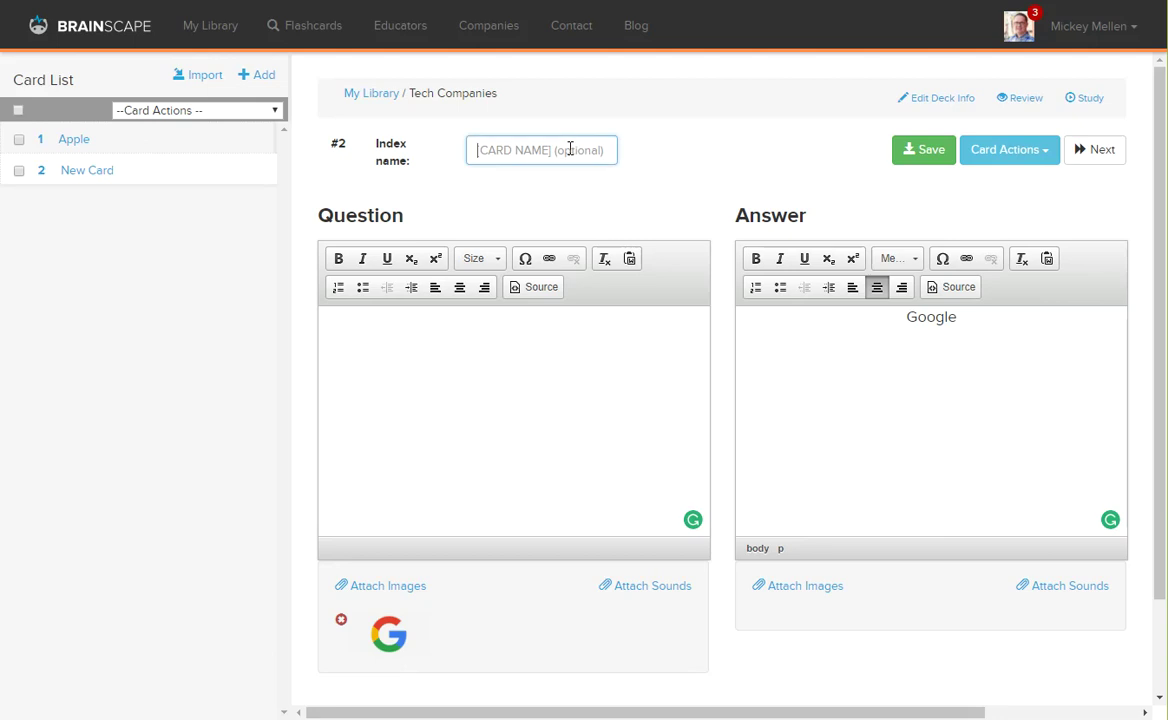
type("Google")
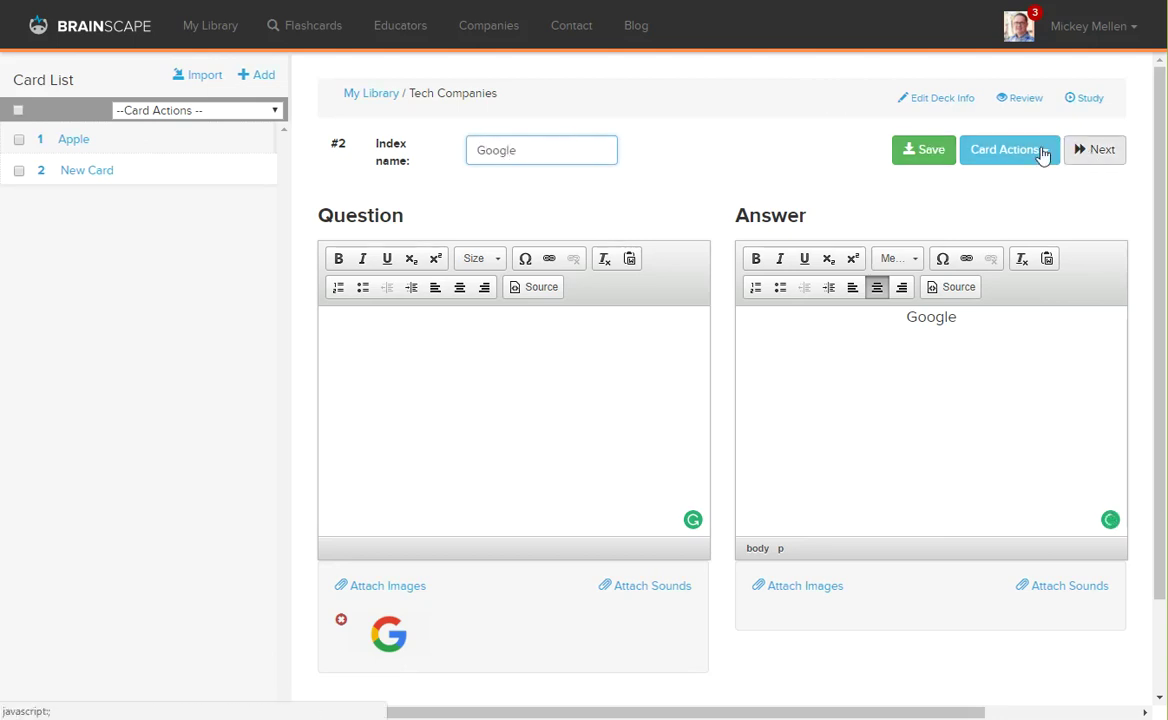
left_click(918, 151)
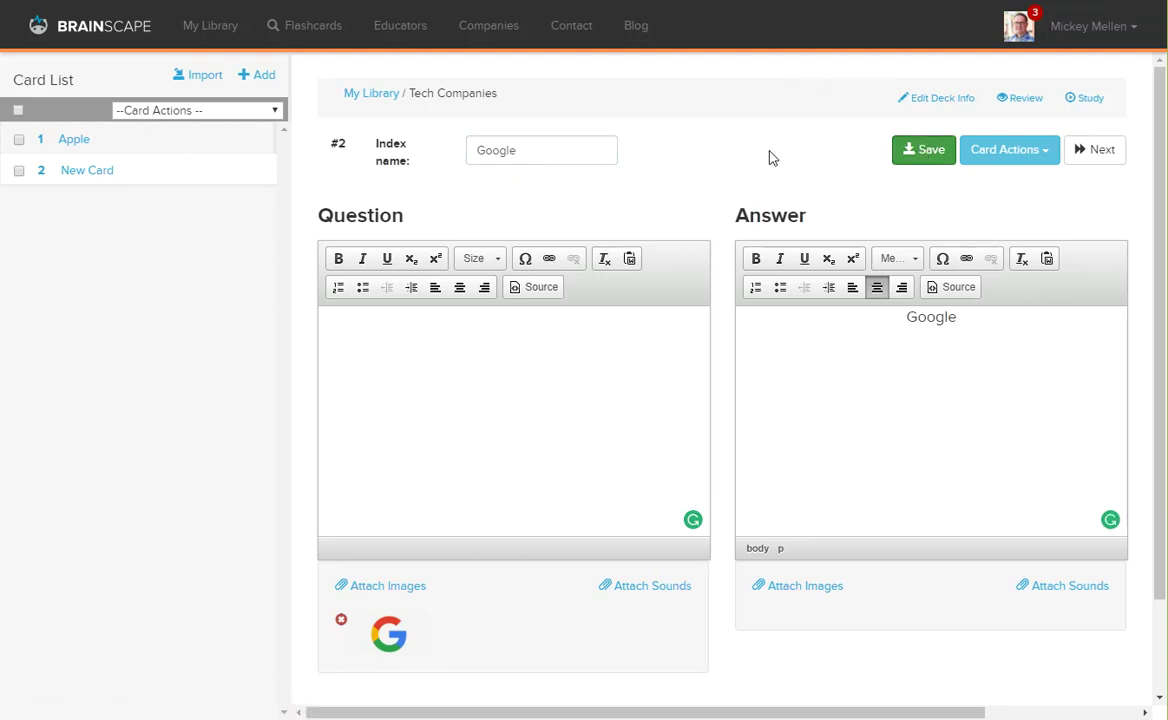
left_click(923, 157)
- Return to the library and start adding cards to the Restaurants deck in the advanced editor
left_click(372, 93)
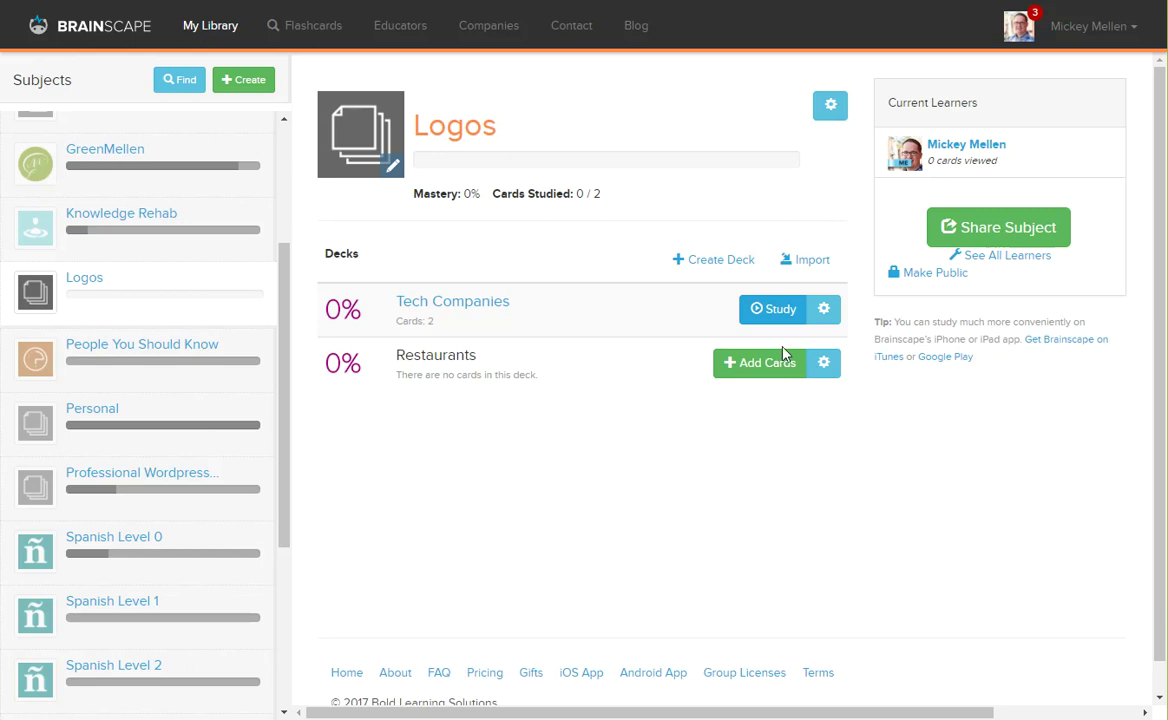
left_click(751, 372)
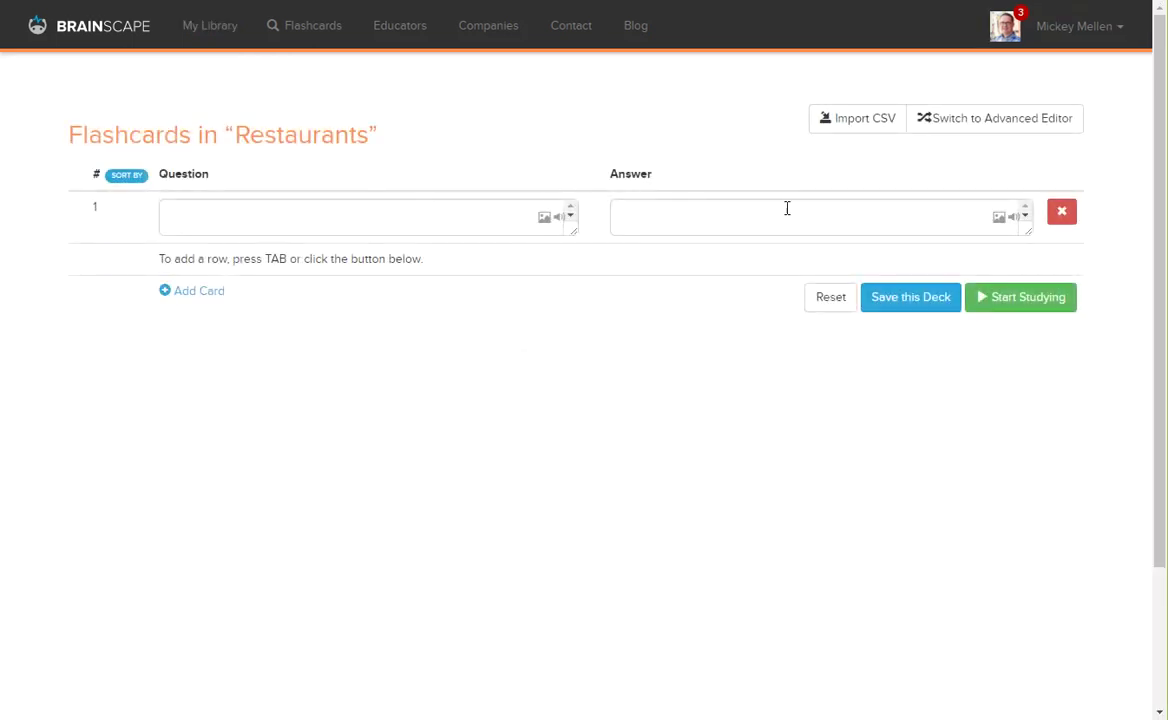
left_click(970, 122)
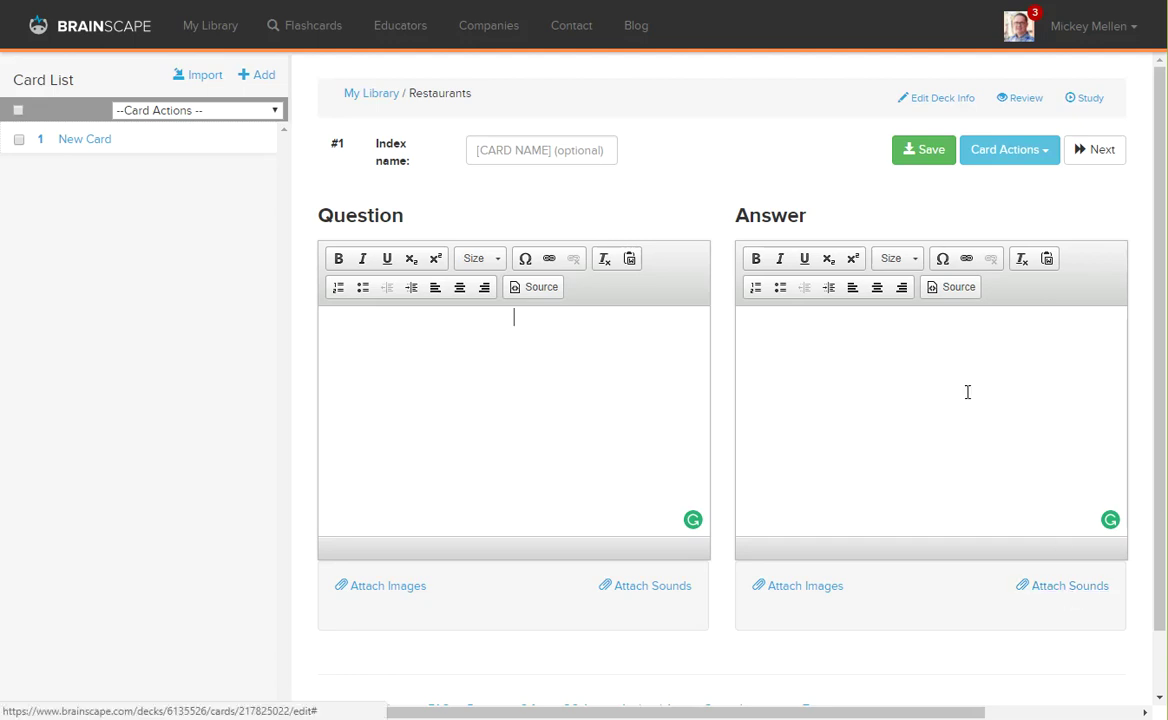
- Attach the McDonald's logo image nintchdbpict000177708607.jpg to the question side of the first Restaurants card
left_click(516, 347)
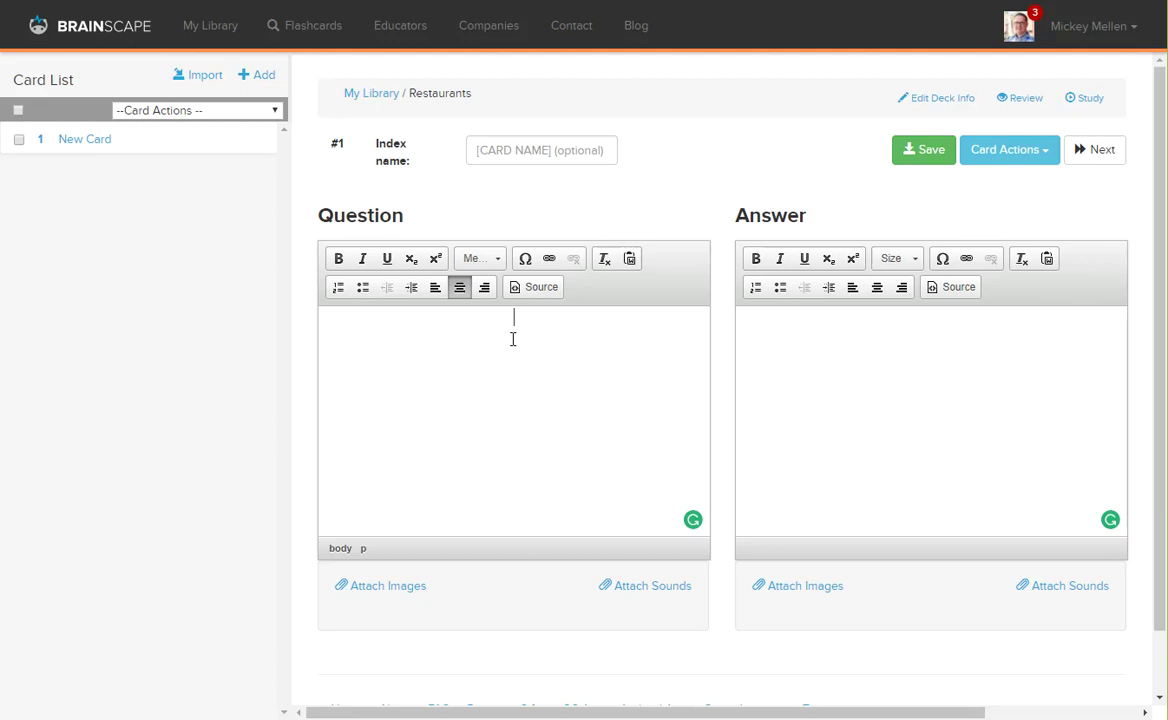
left_click(386, 587)
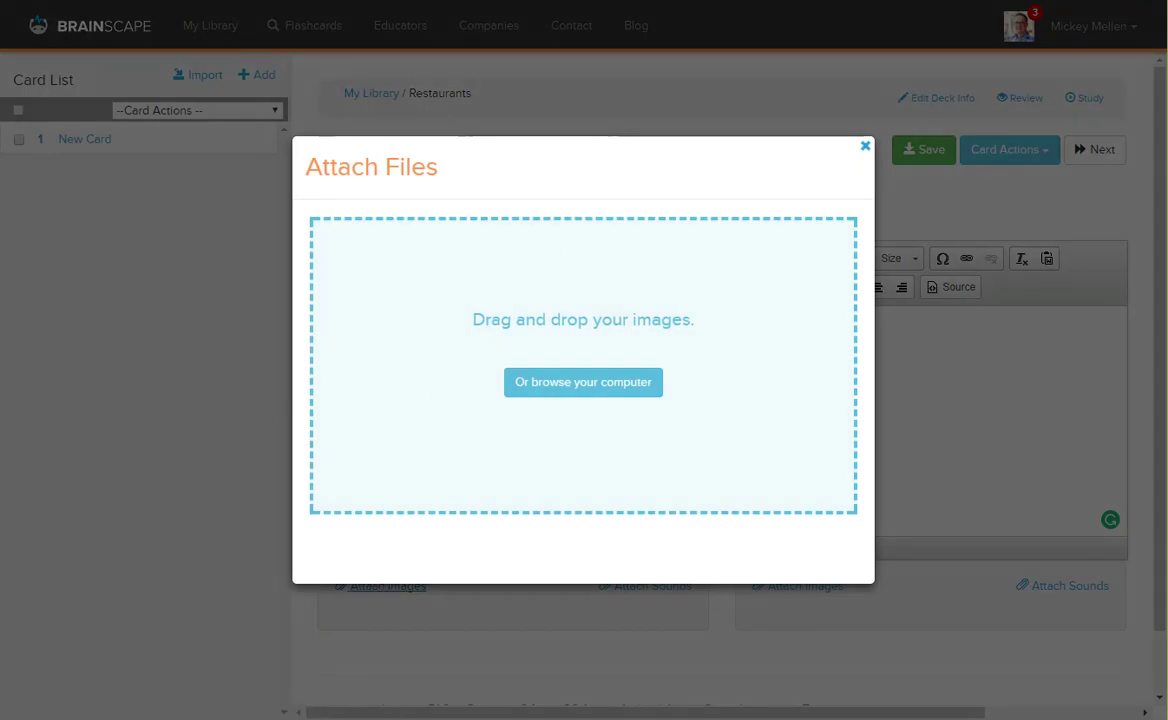
left_click_drag(0, 315, 448, 315)
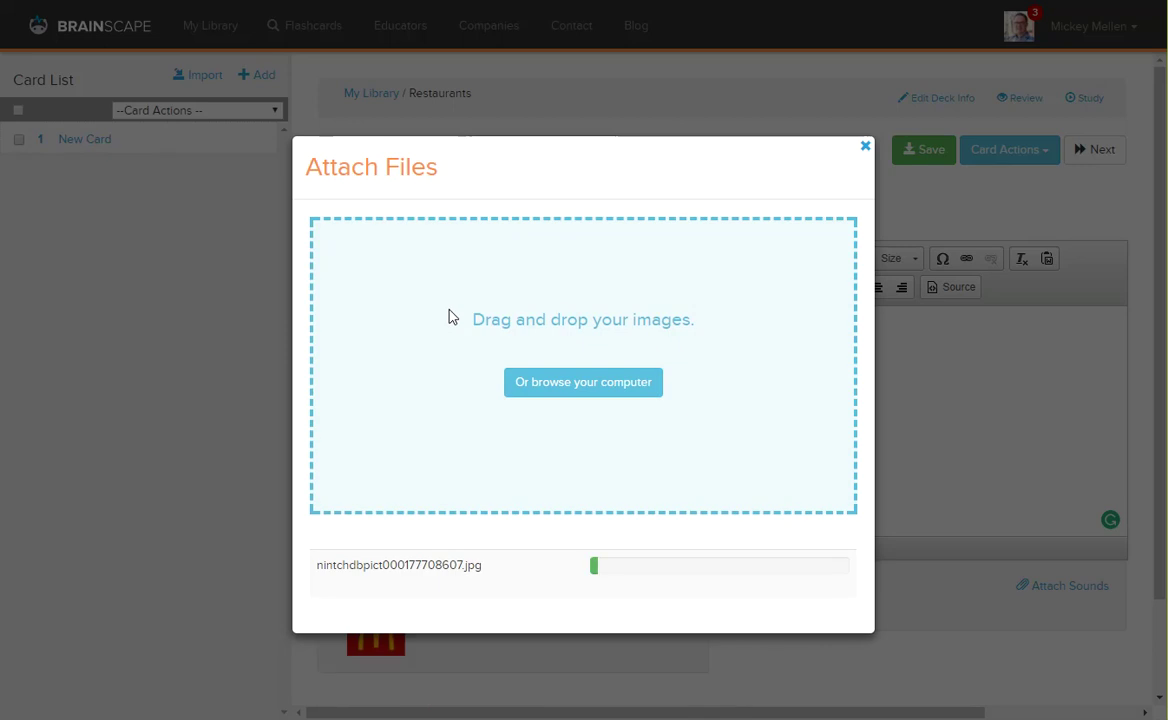
left_click(864, 148)
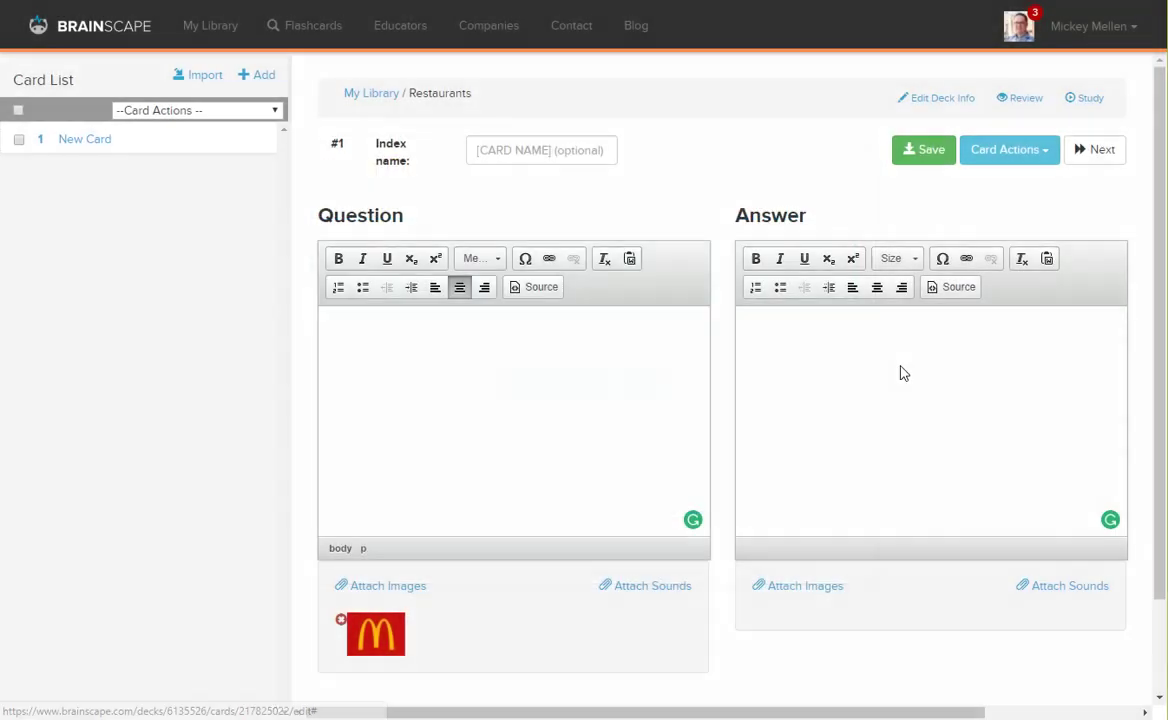
- Enter "McDonald's" as both the answer and the index name of the first Restaurants card
left_click(883, 335)
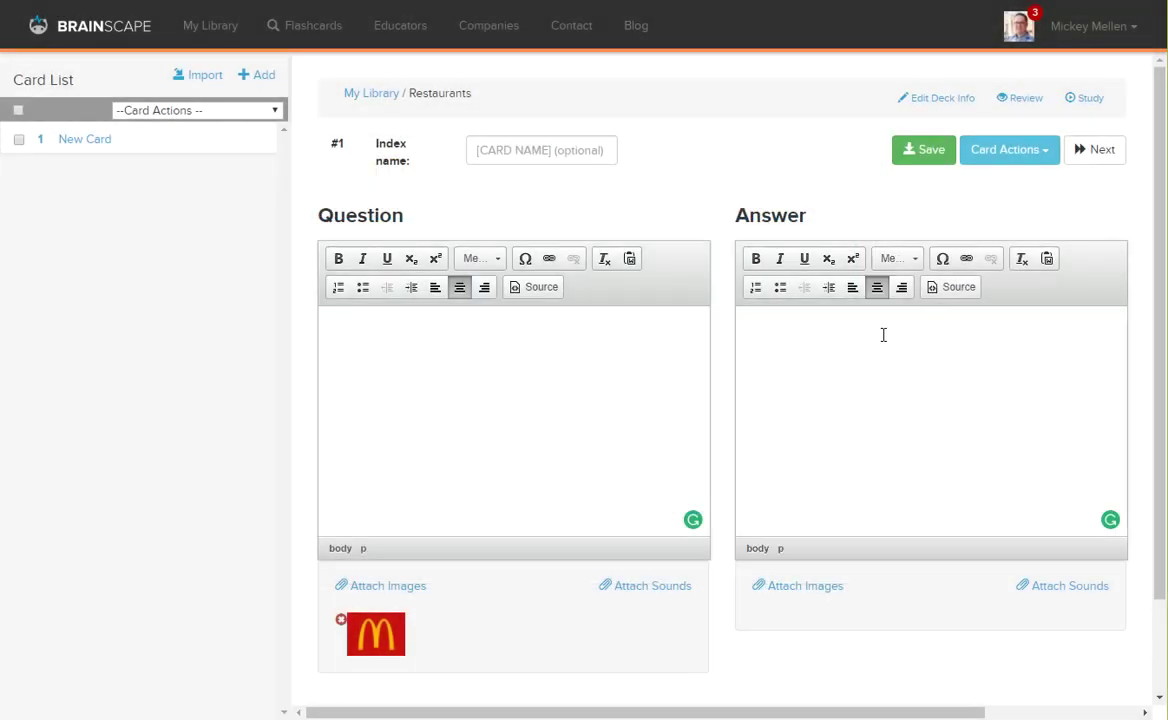
type("McDonald's")
left_click(524, 159)
type("McDonald")
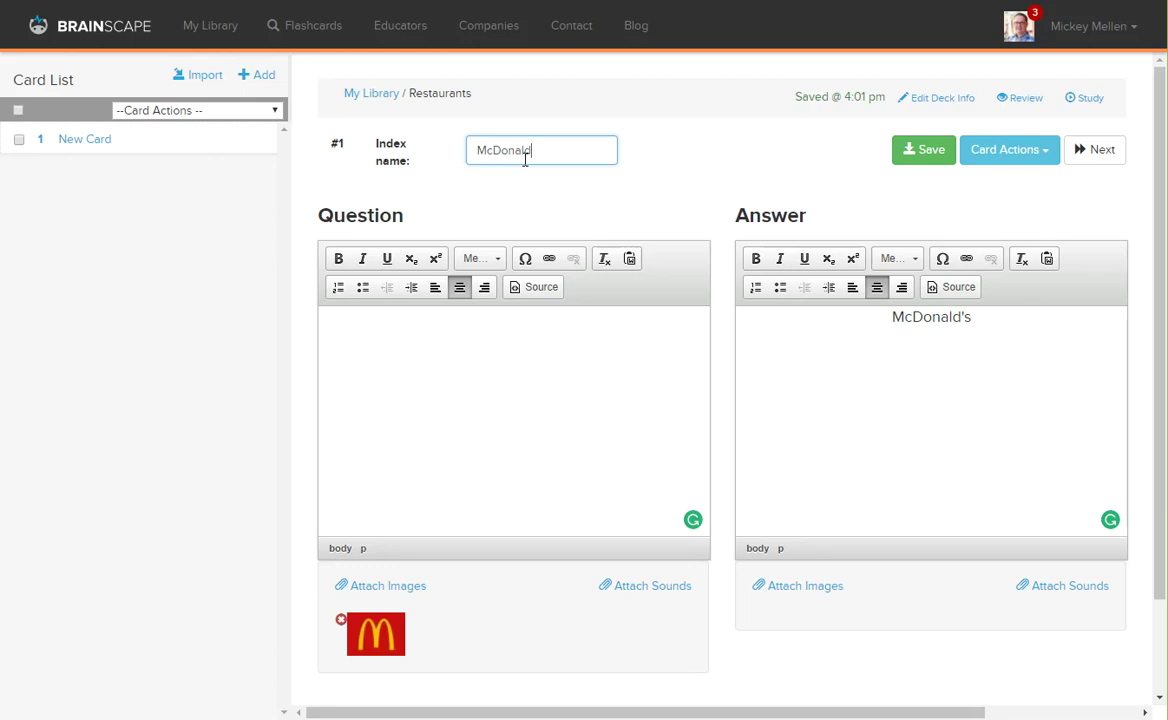
type("'s")
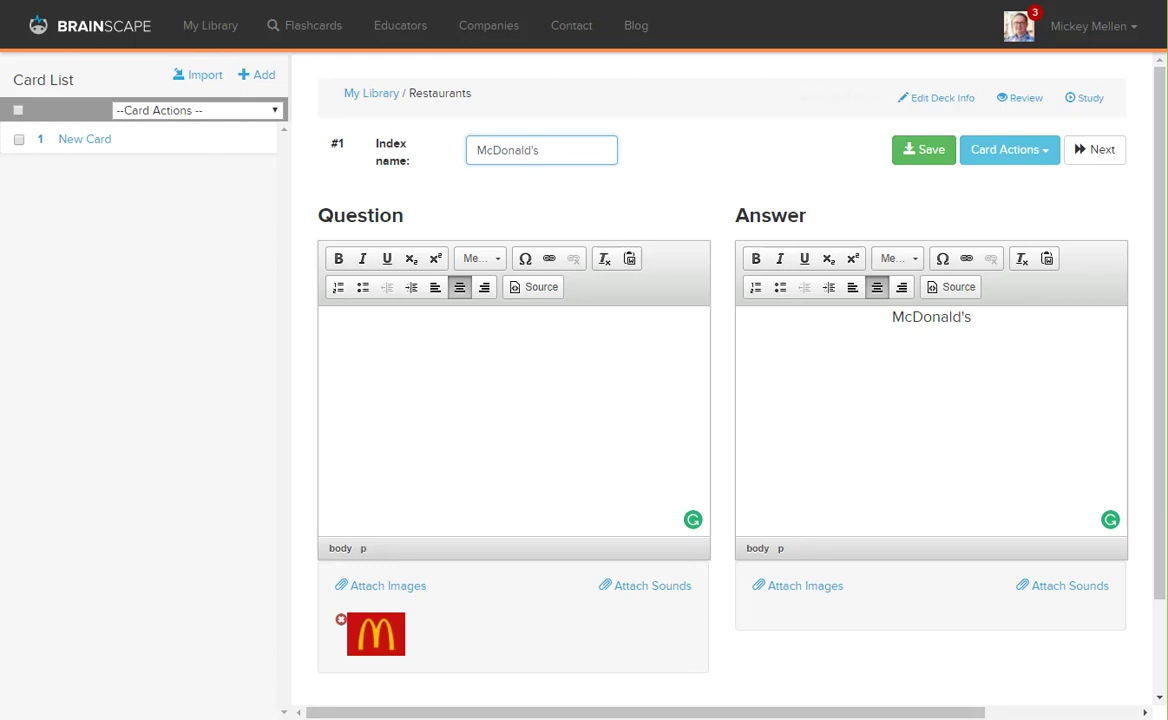
- Move on to a second Restaurants card and attach the Chick-Fil-A logo images.png to its question side
left_click(1088, 164)
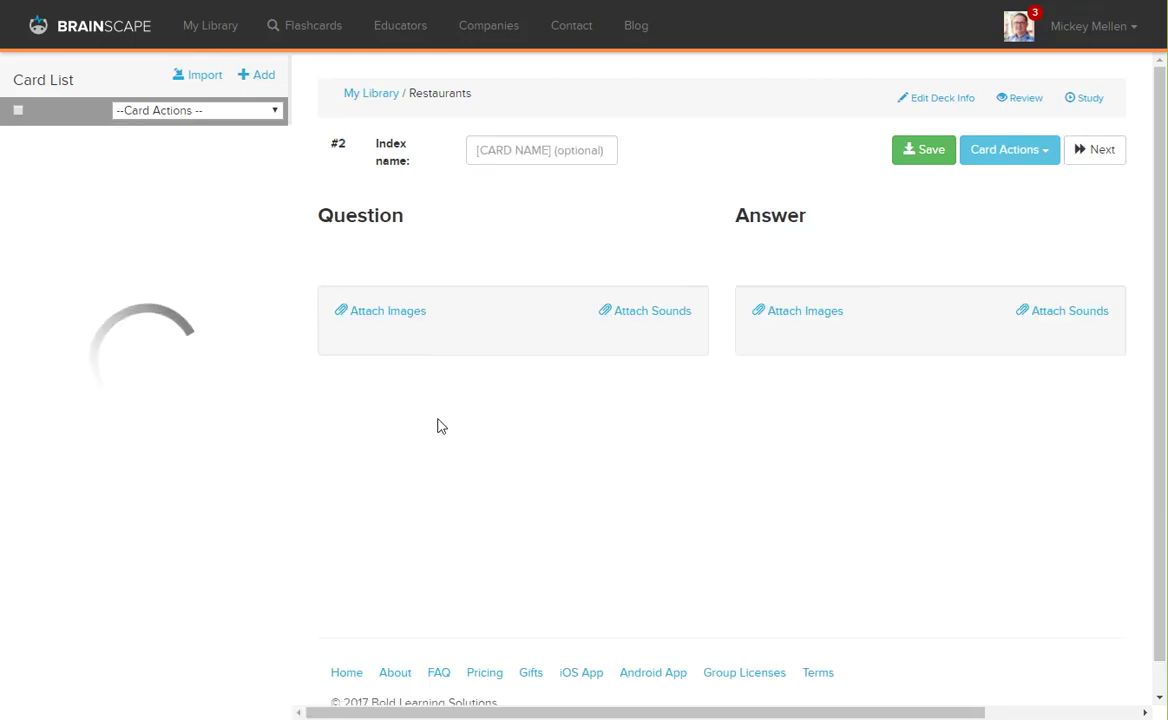
left_click(378, 597)
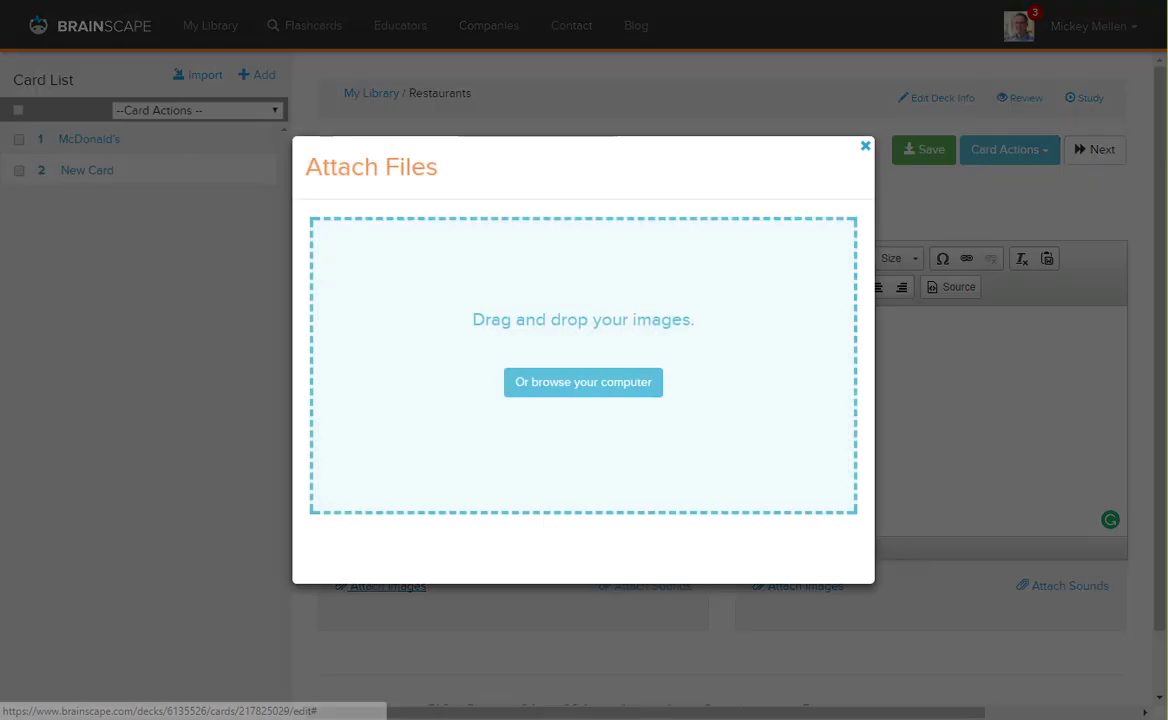
left_click_drag(0, 458, 474, 319)
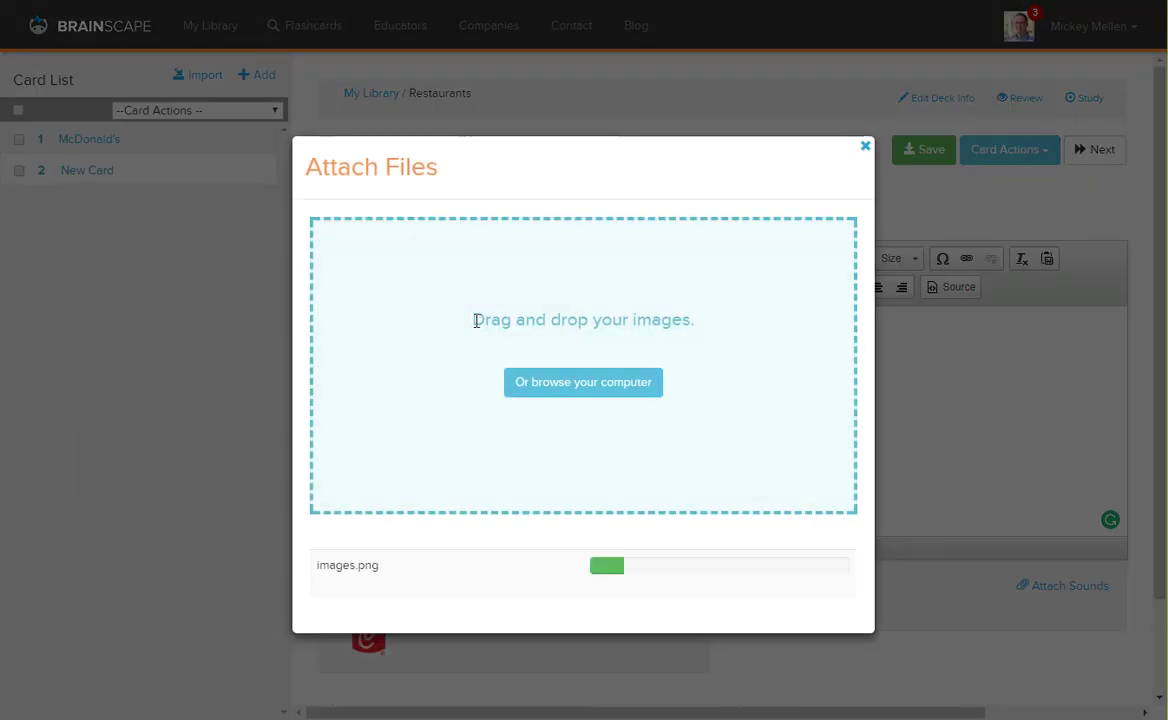
left_click(866, 147)
- Enter "Chick-Fil-A" as the second Restaurants card's answer and index name, and save the card
left_click(855, 318)
type("C")
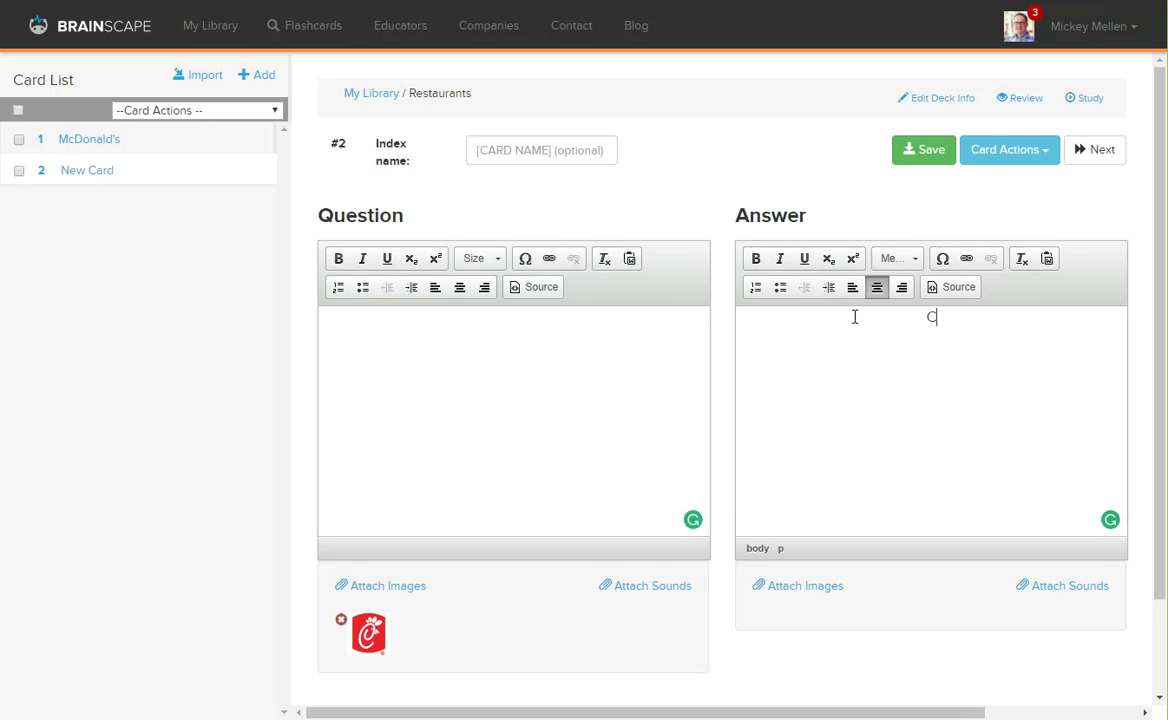
type("hick-Fil-A")
left_click(579, 153)
type("Ch")
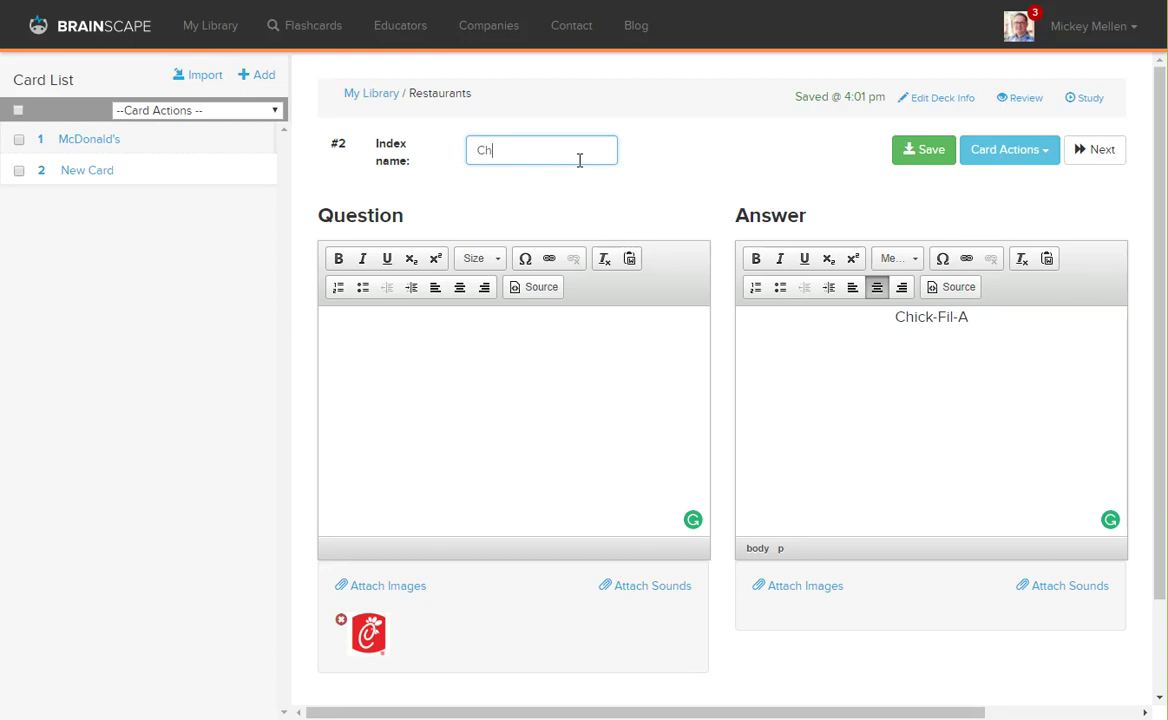
type("ick-Fil-A")
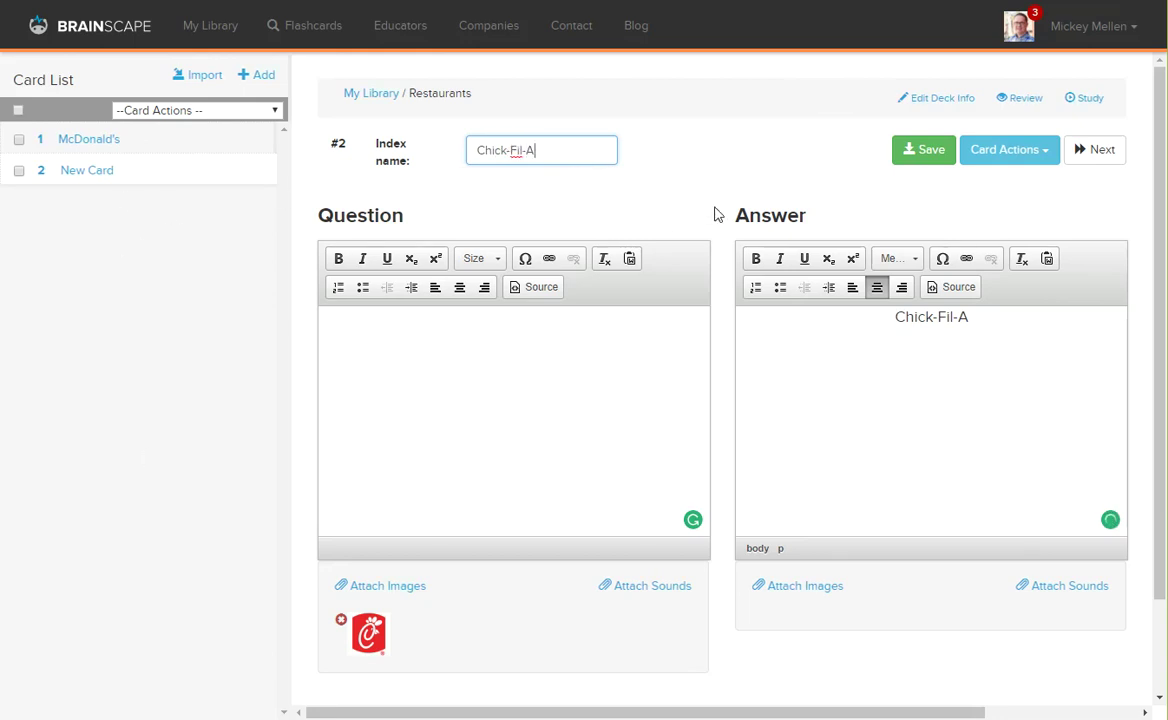
left_click(921, 158)
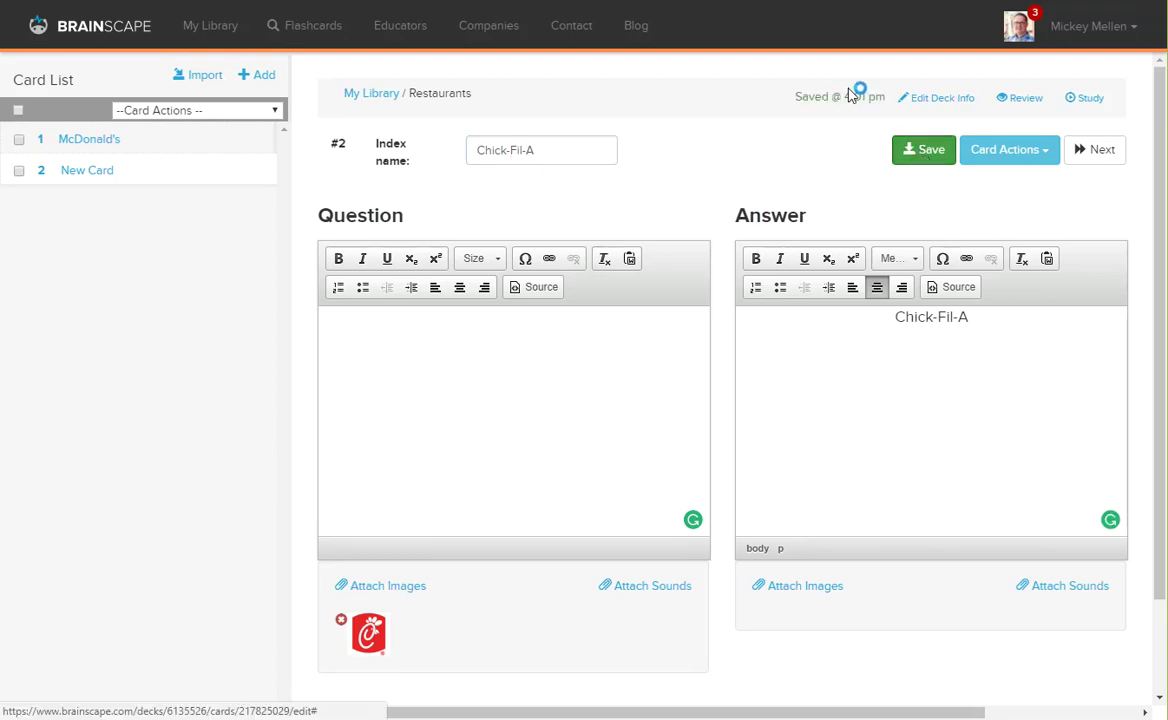
- Return to the Logos subject in the library and make the subject public
left_click(378, 97)
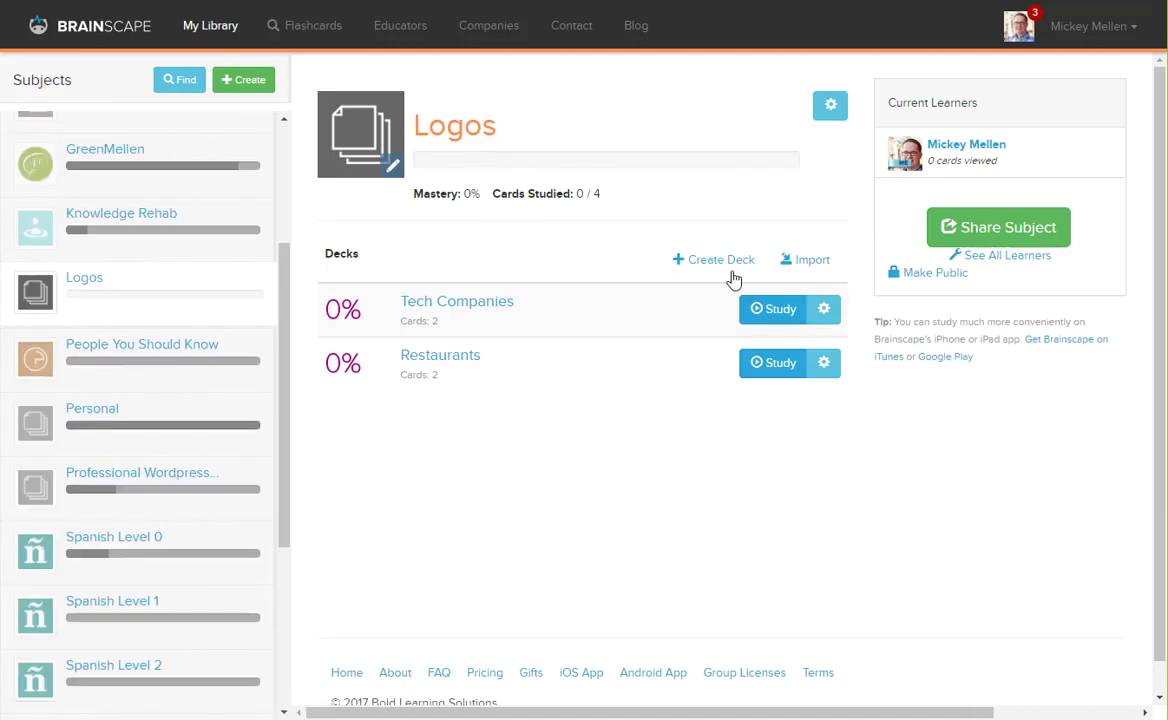
left_click(922, 274)
left_click(379, 377)
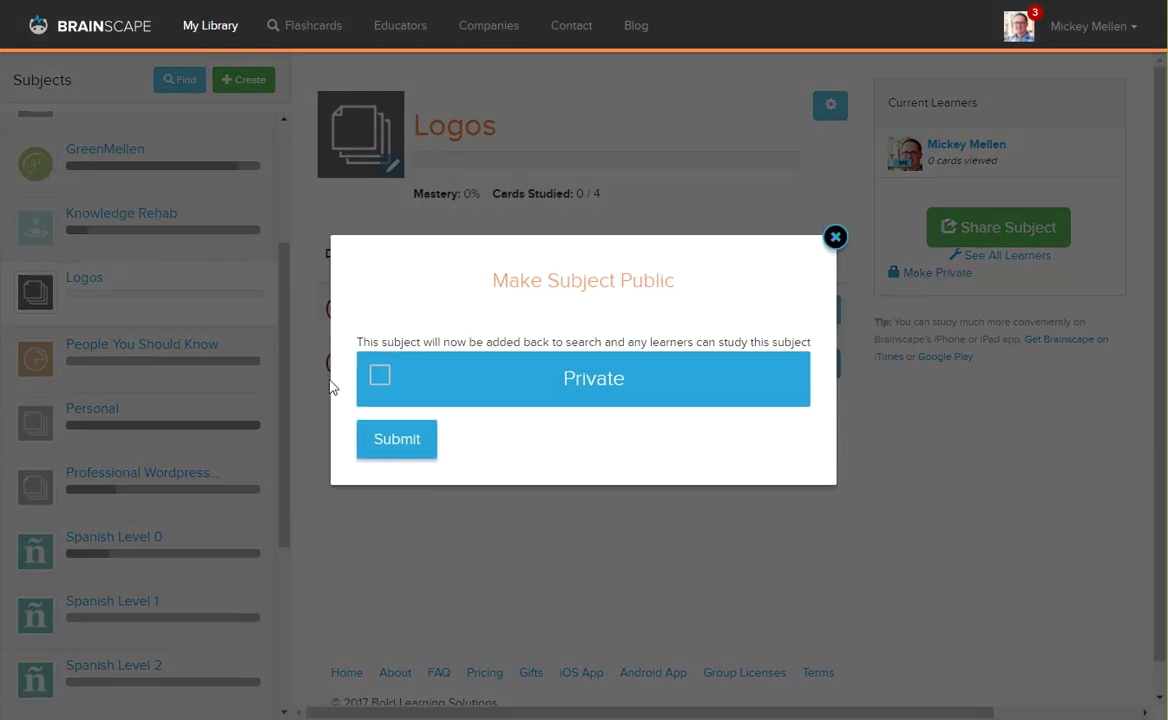
left_click(430, 445)
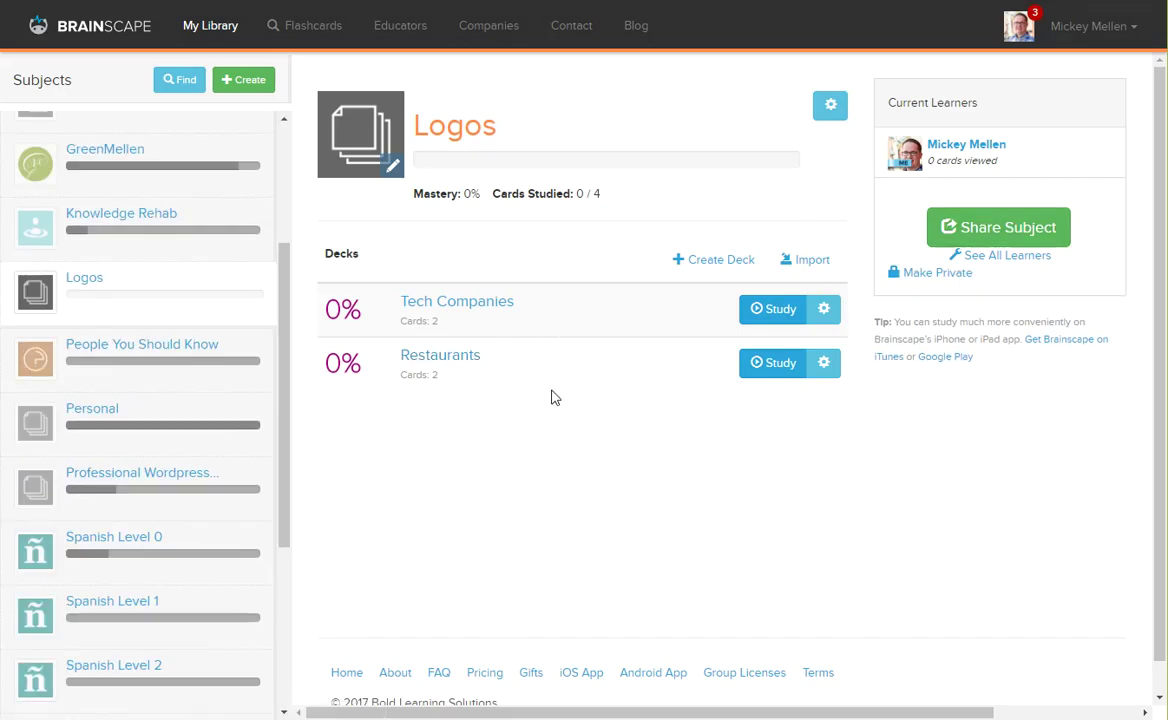
- Study the Tech Companies deck, revealing both the Apple and Google answers and rating each 5 (Perfectly), and finish the study session
left_click(775, 309)
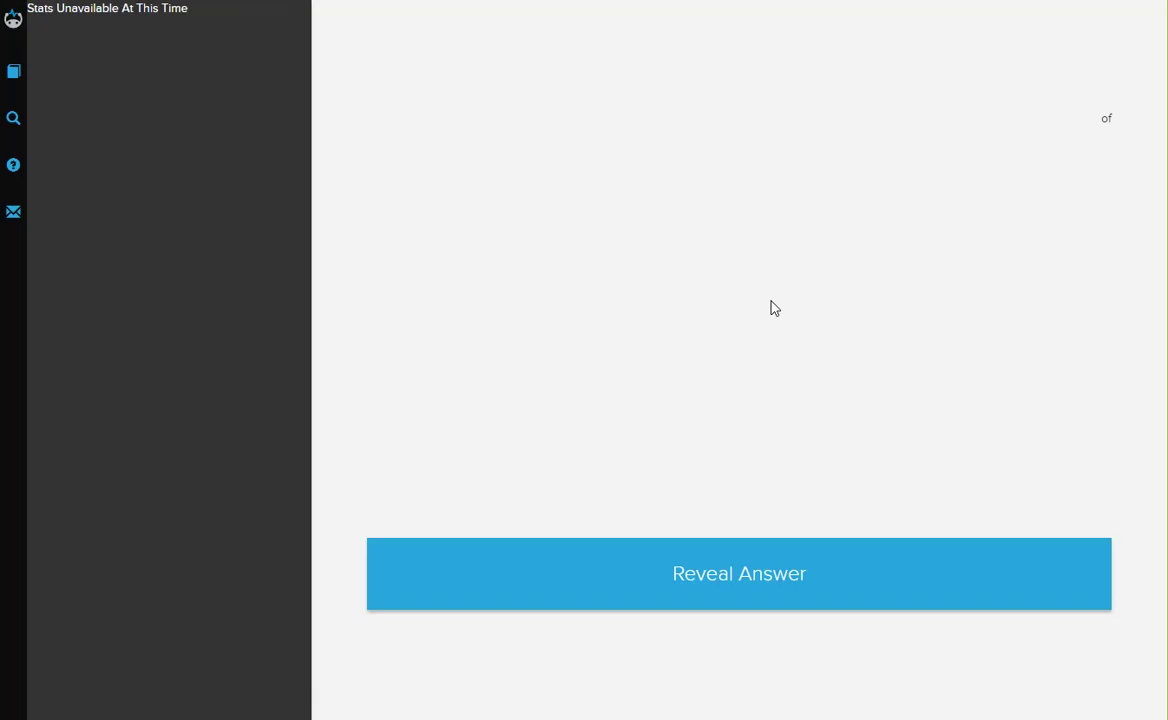
left_click(839, 646)
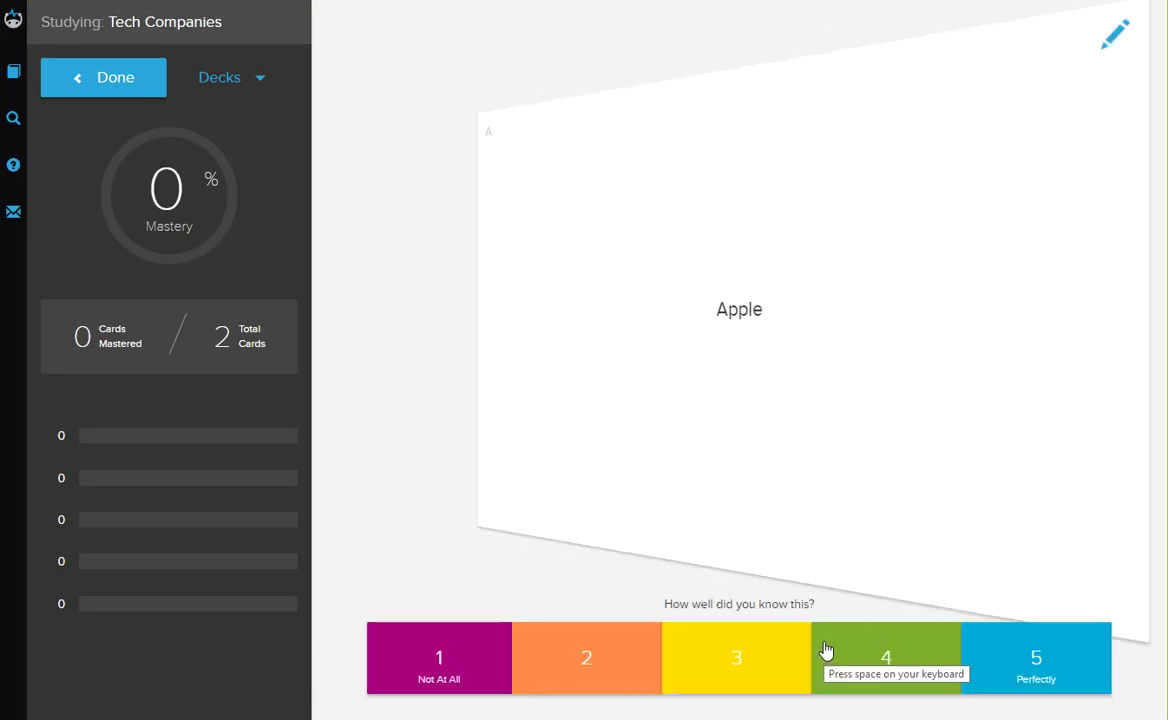
left_click(1035, 668)
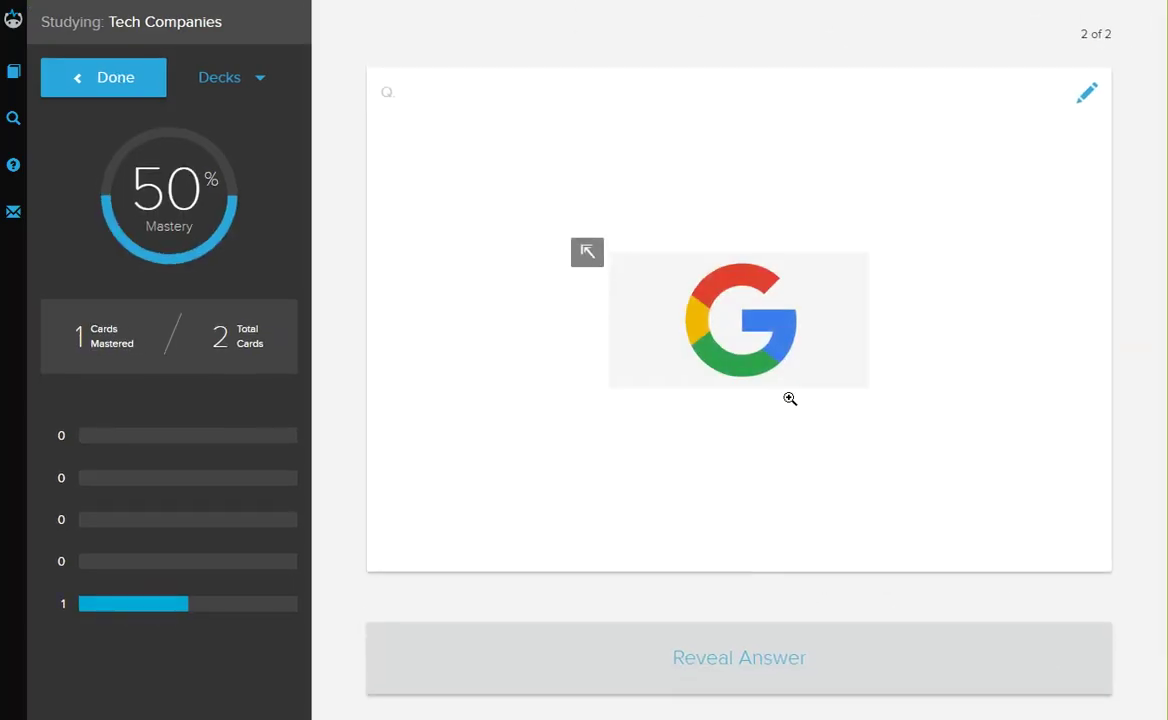
left_click(884, 668)
left_click(1062, 657)
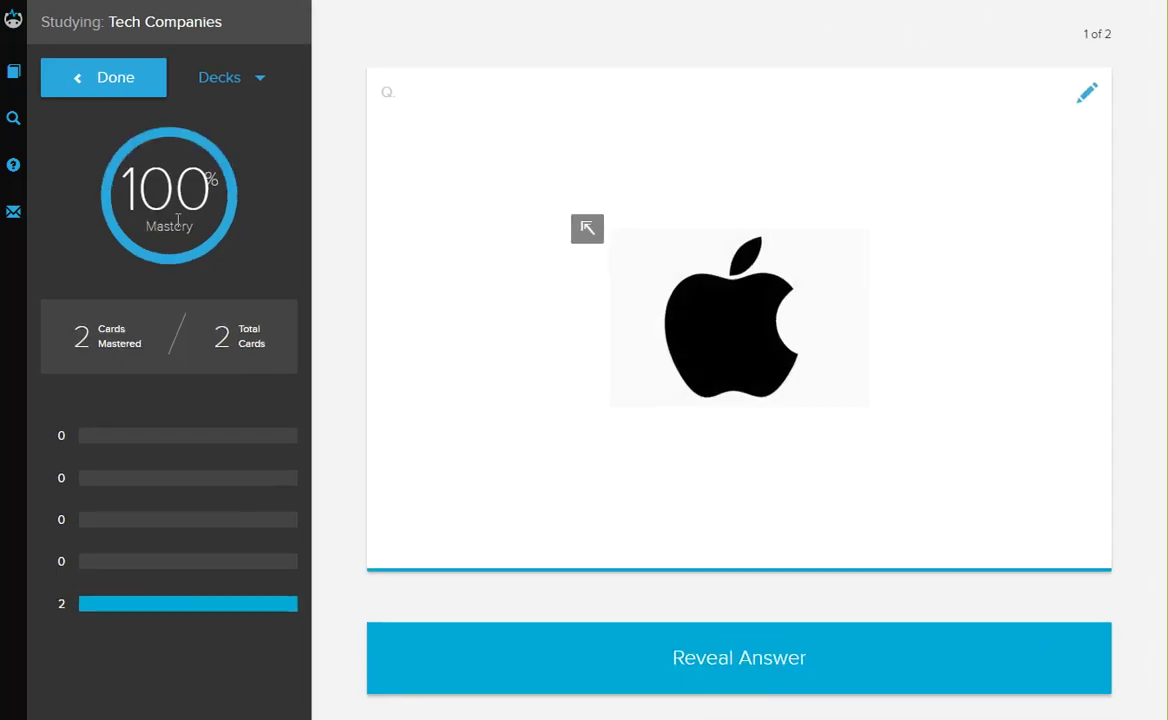
left_click(110, 74)
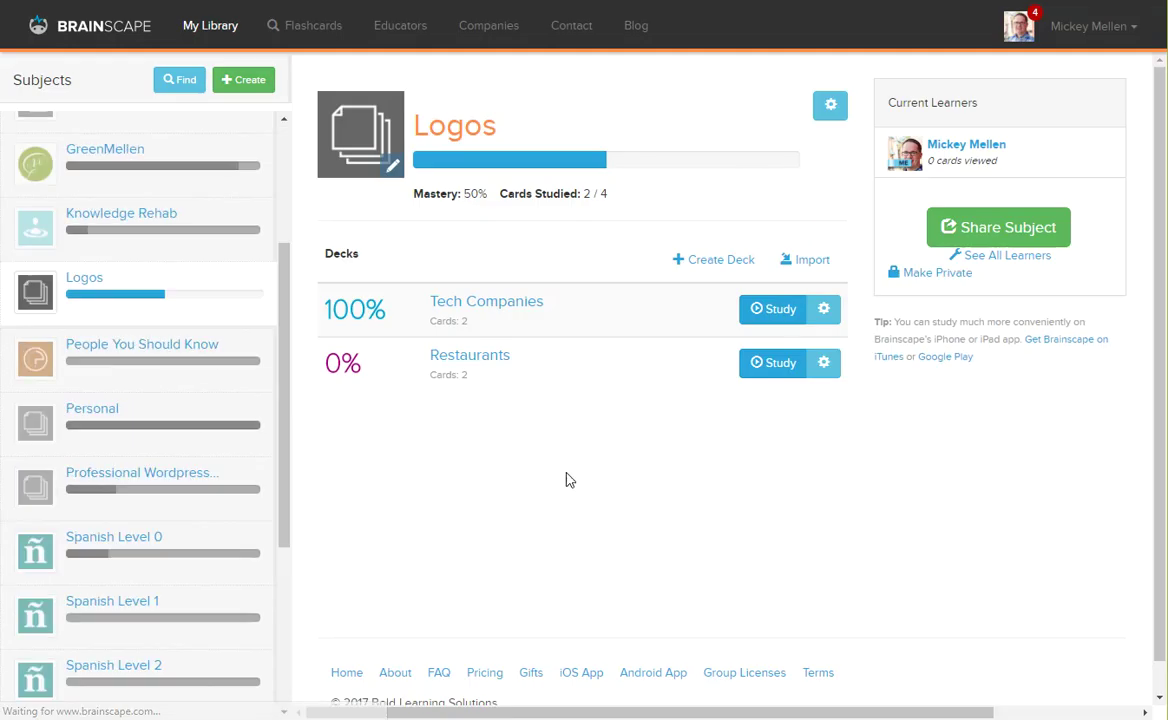